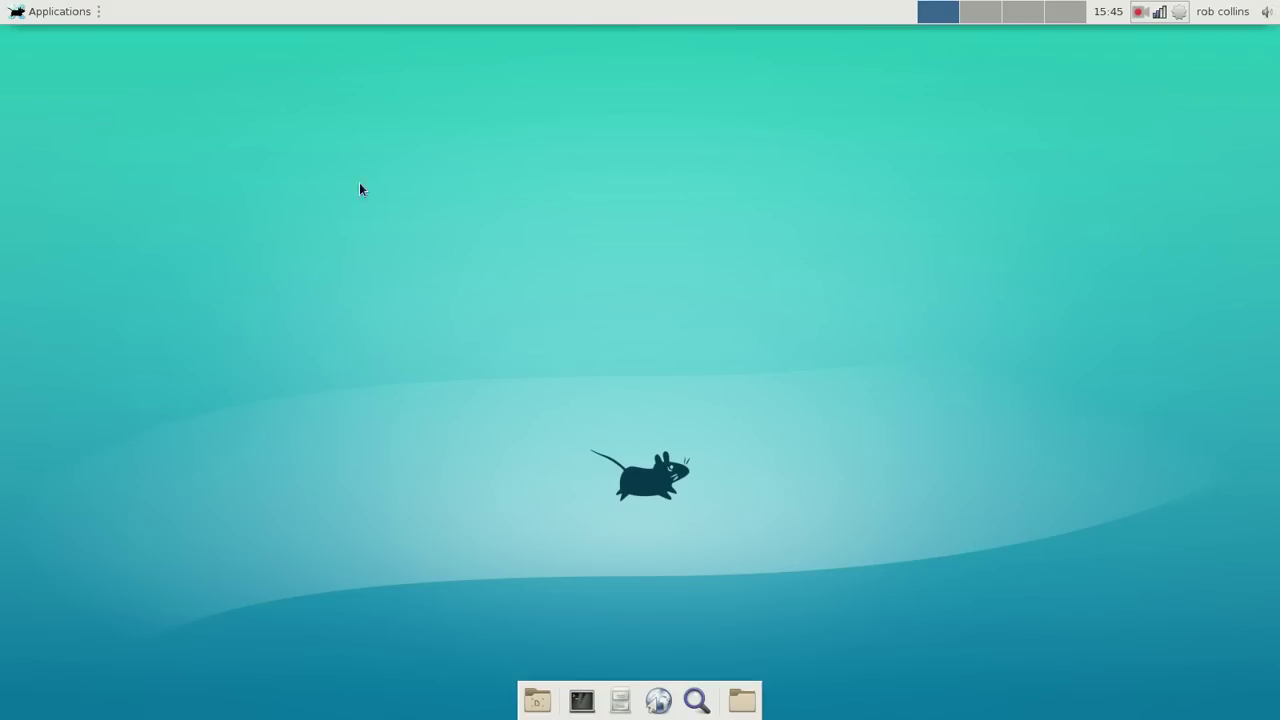
# Browse the applications menu's categories, then close it
pyautogui.click(46, 12)
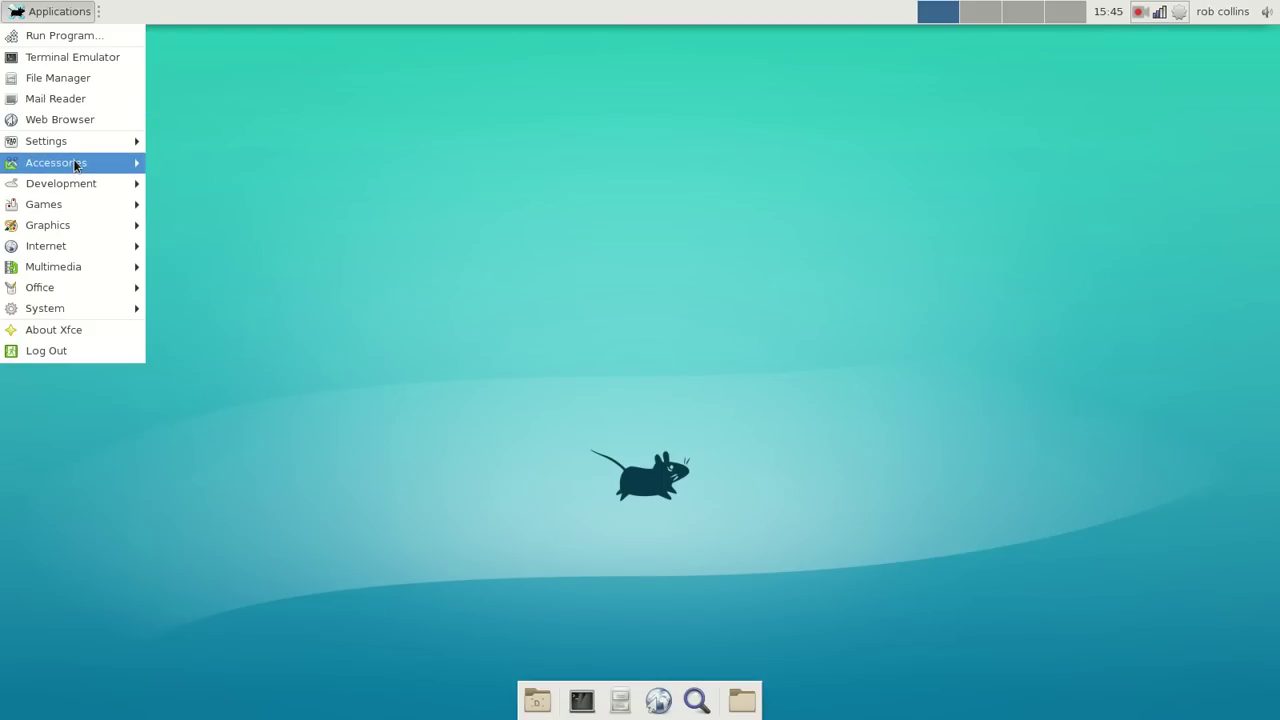
pyautogui.moveTo(74, 165)
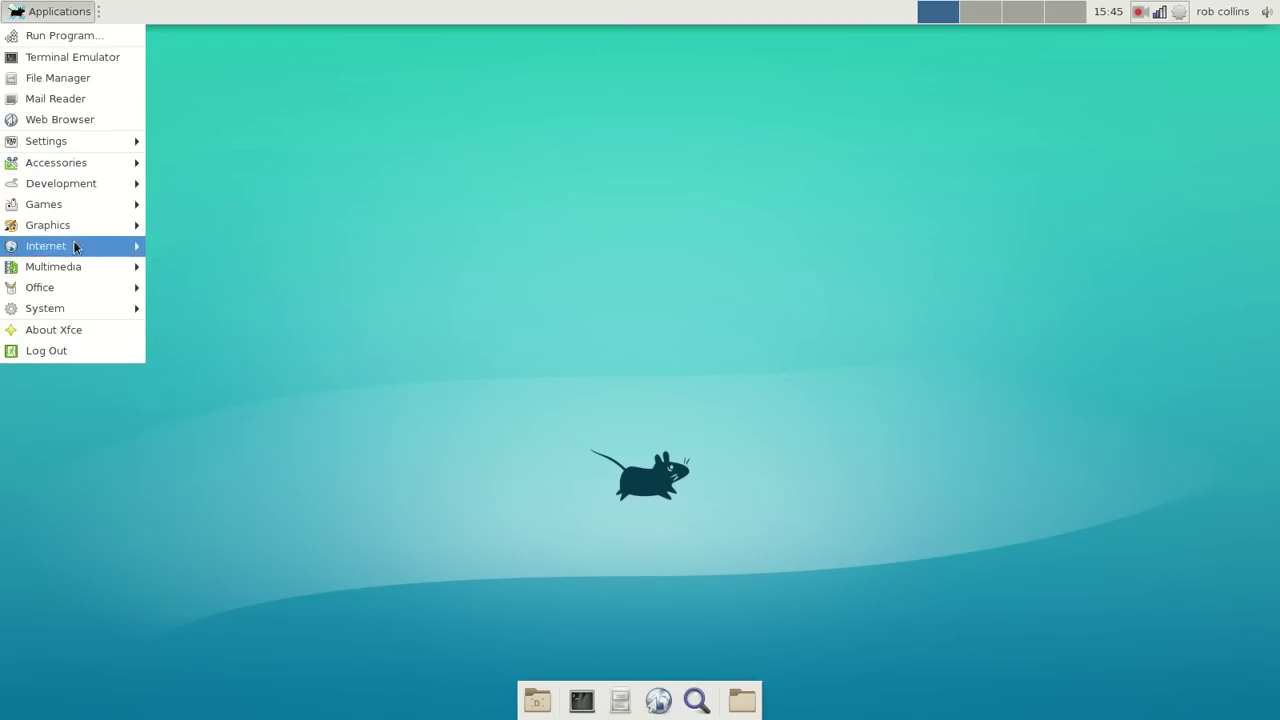
pyautogui.moveTo(88, 316)
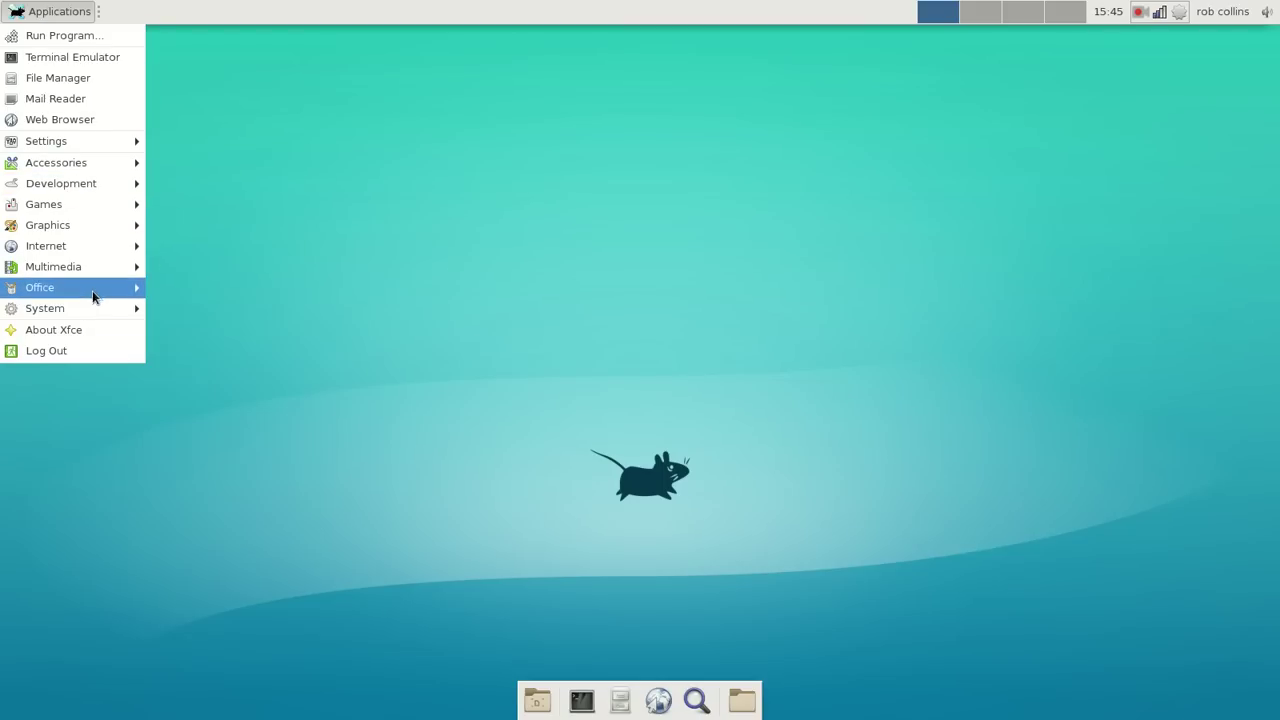
pyautogui.moveTo(100, 268)
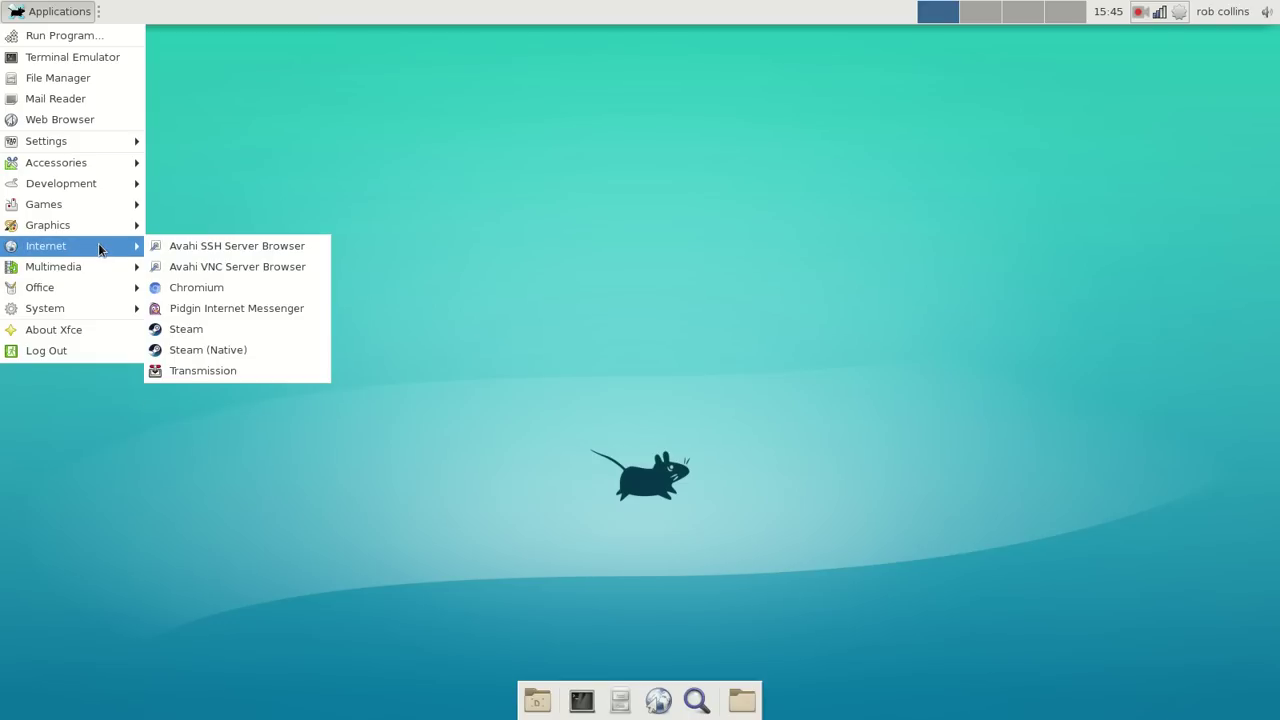
pyautogui.click(759, 240)
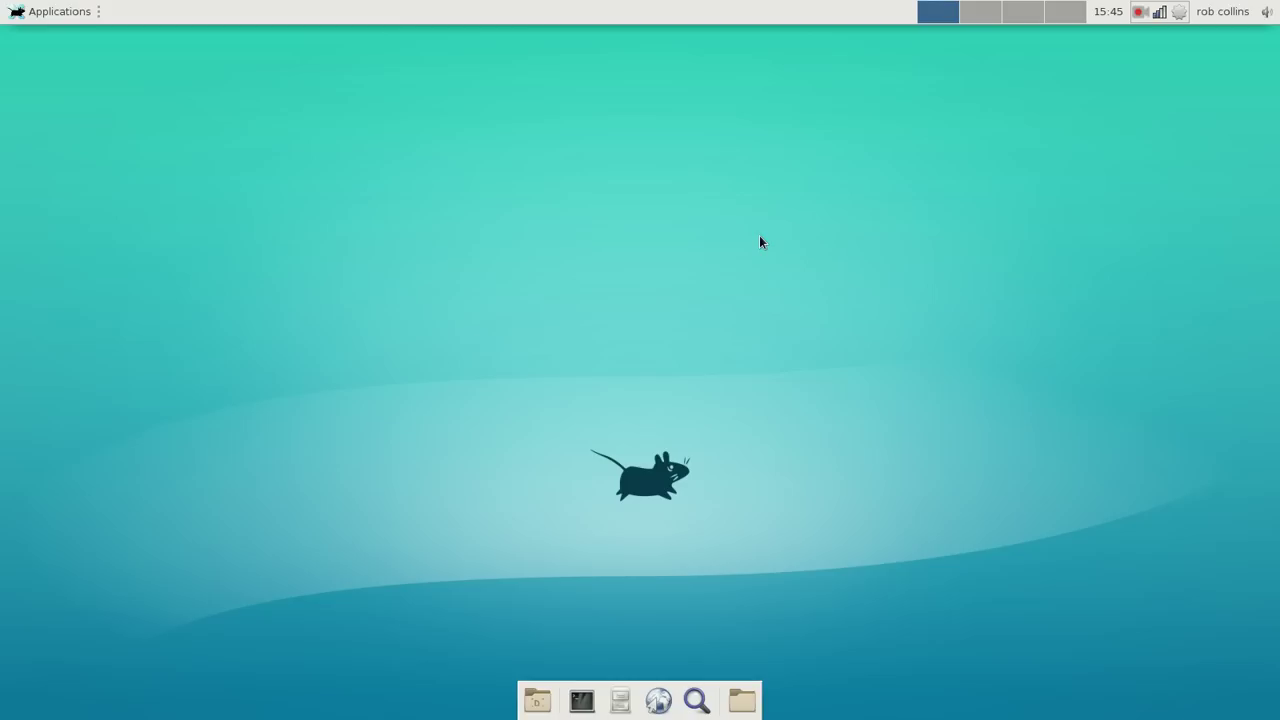
# Search the package manager's repository packages for 'whisker', then close it
pyautogui.click(35, 12)
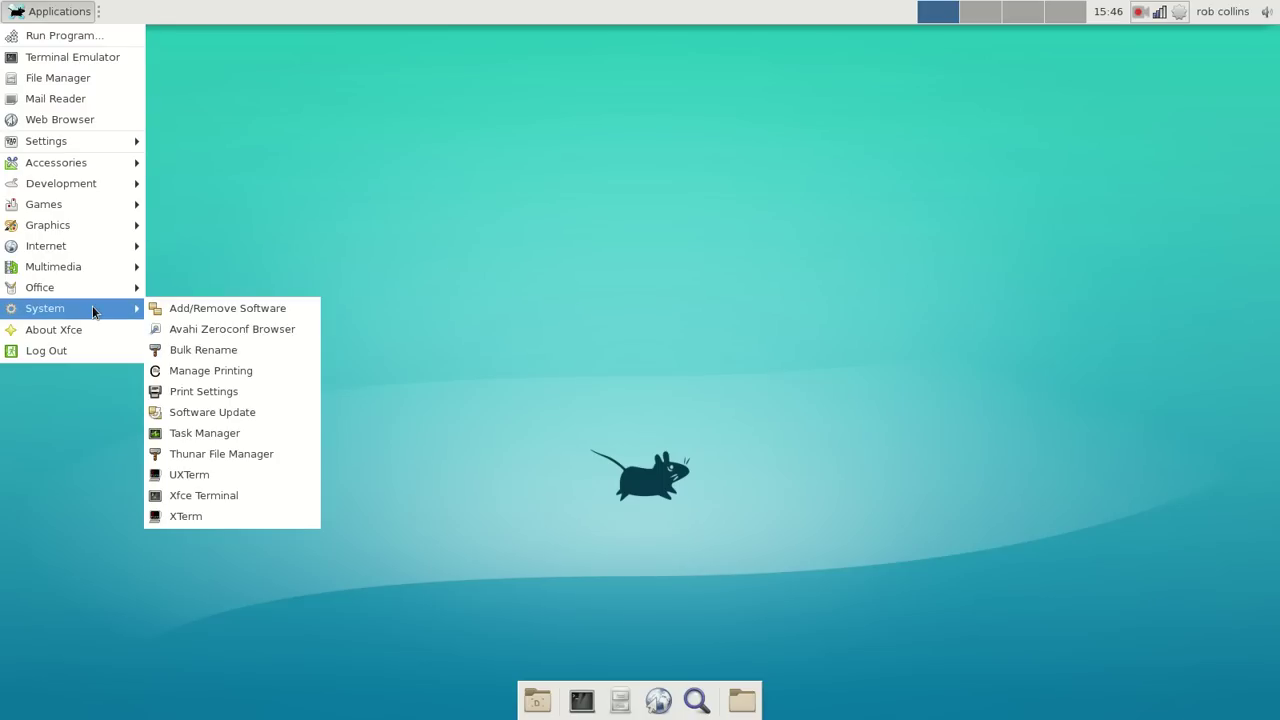
pyautogui.click(193, 308)
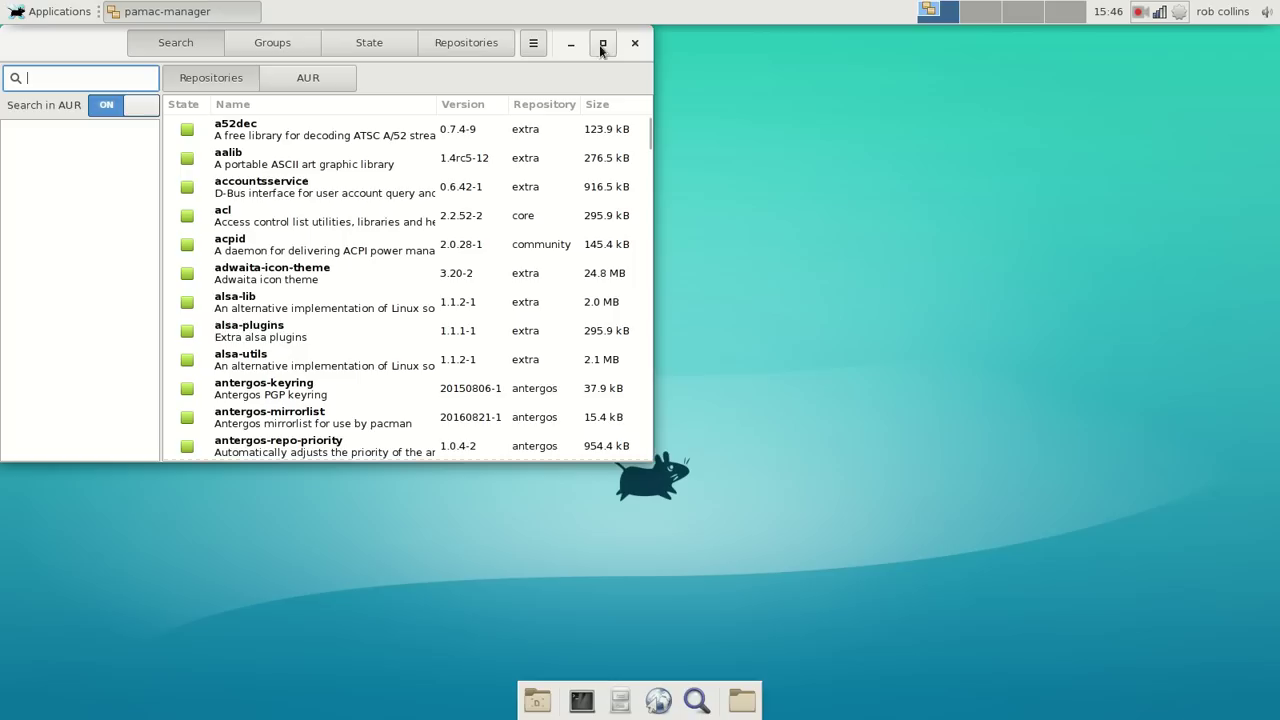
pyautogui.moveTo(41, 45); pyautogui.dragTo(379, 115)
pyautogui.click(633, 157)
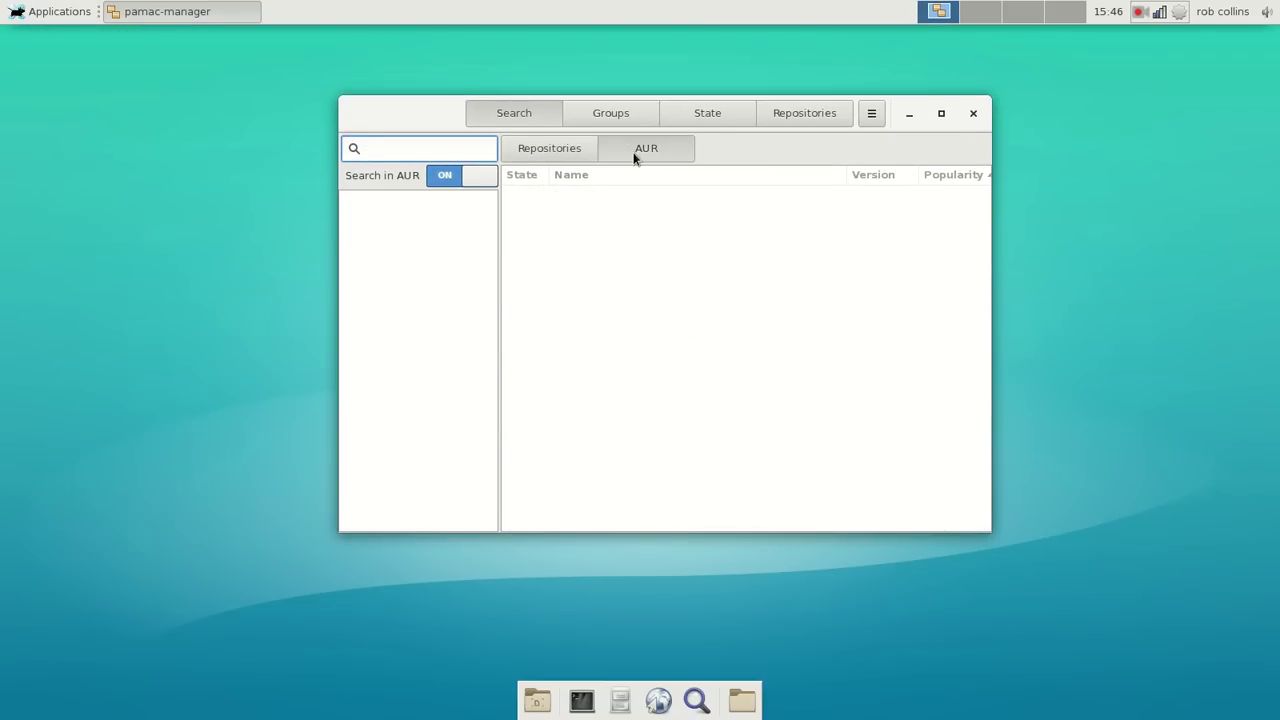
pyautogui.click(527, 150)
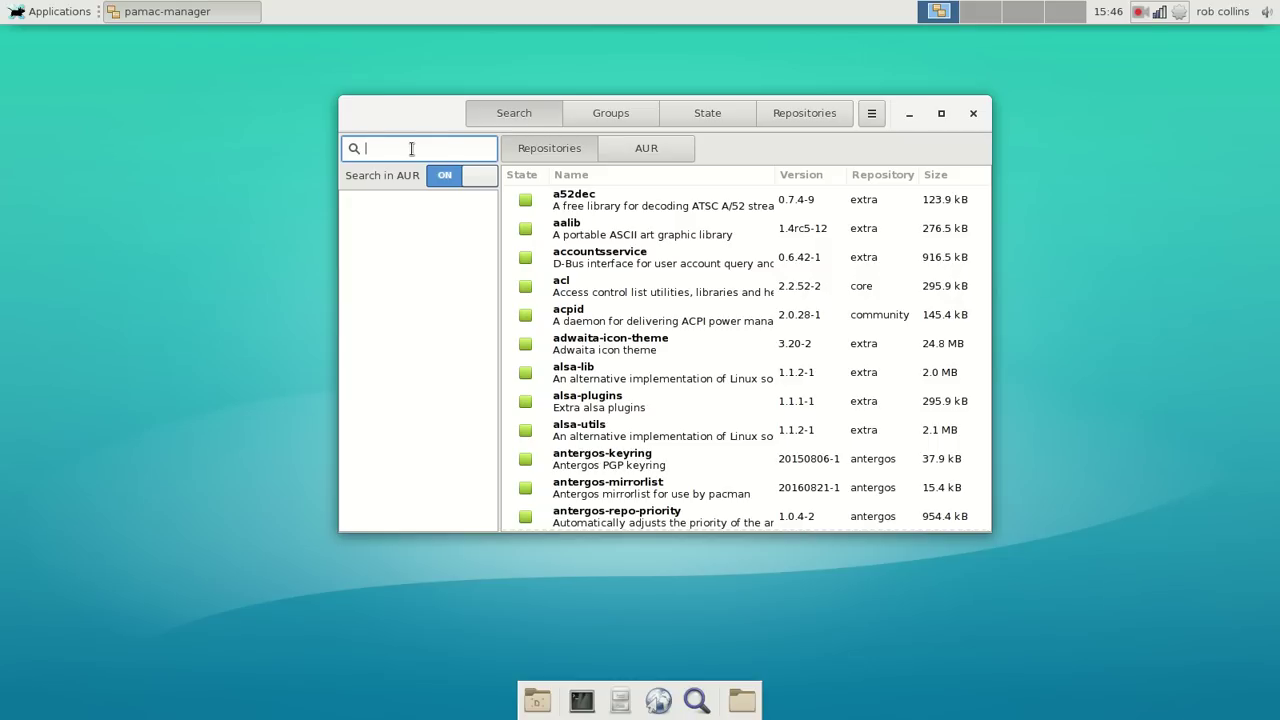
pyautogui.write('whisker')
pyautogui.press('Return')
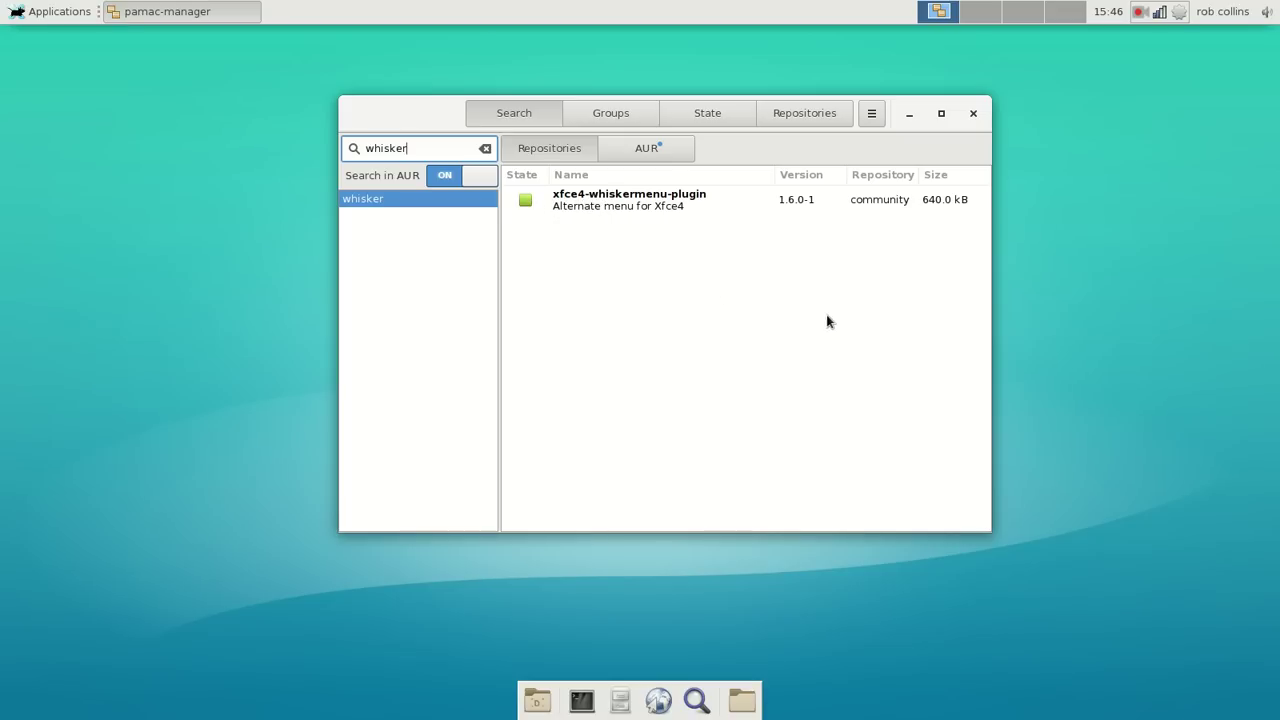
pyautogui.click(974, 116)
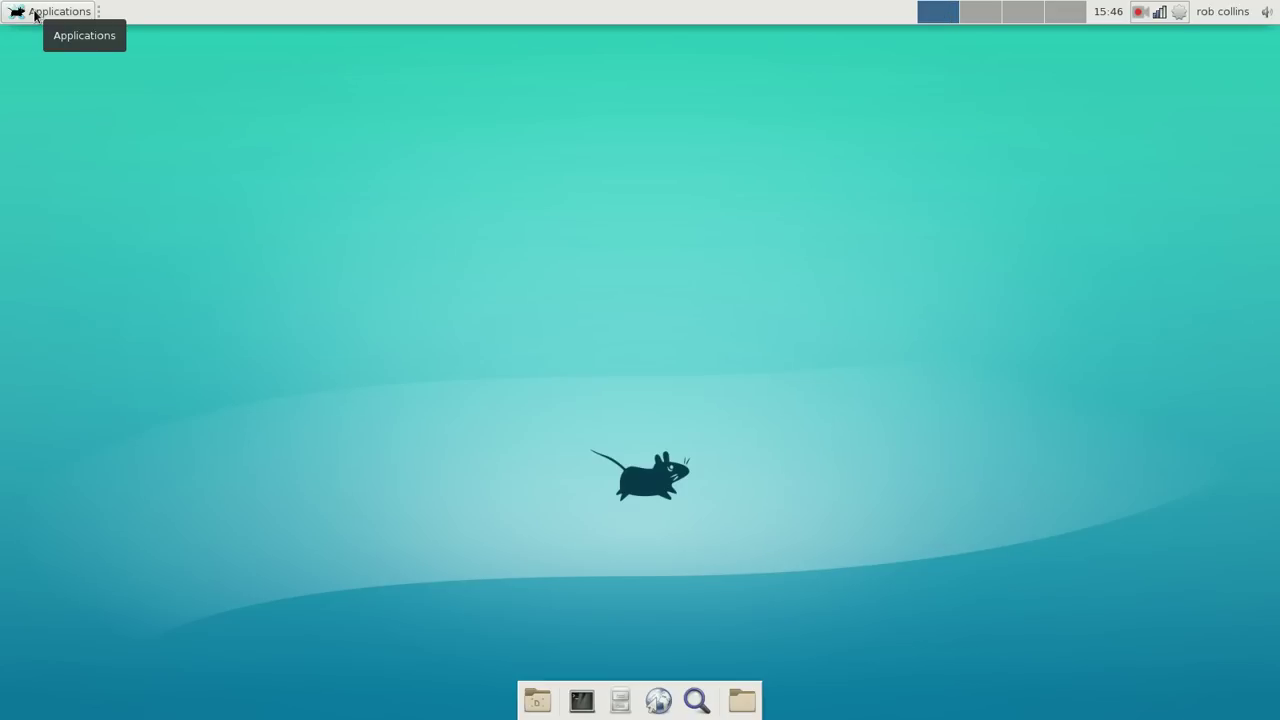
# Open Panel Preferences for Panel 1 from the top panel's context menu
pyautogui.rightClick(638, 11)
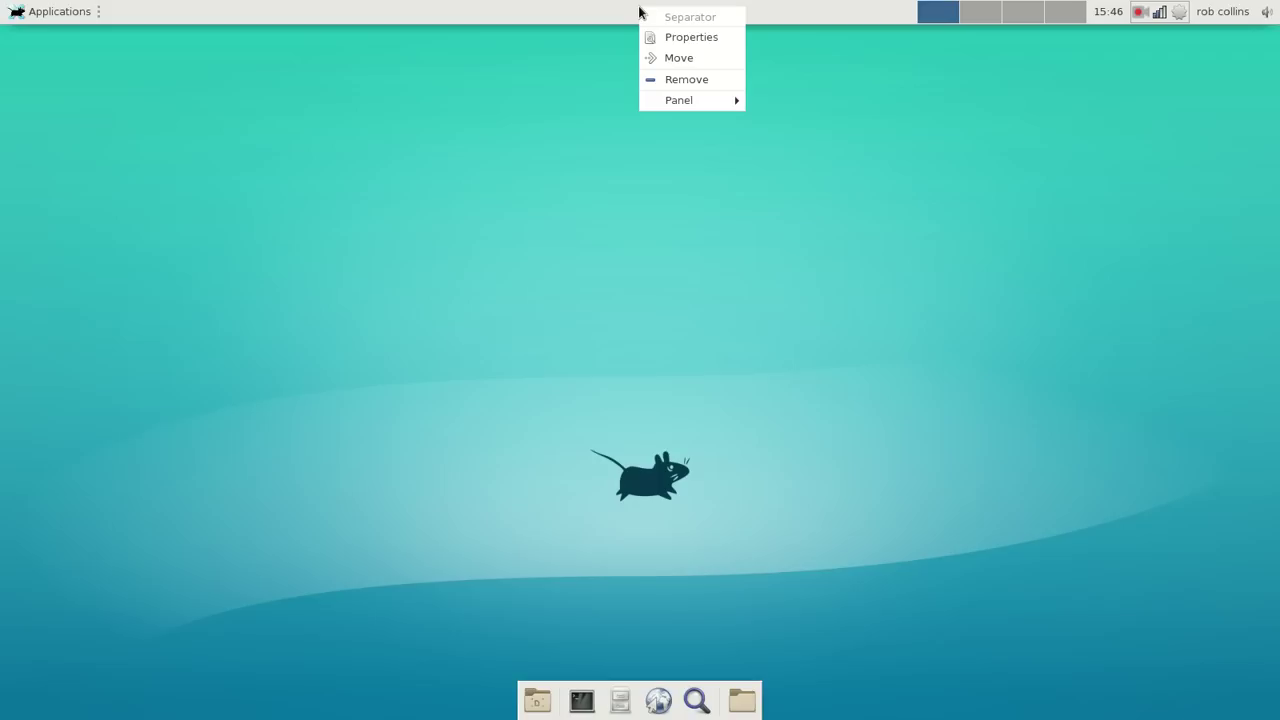
pyautogui.click(557, 11)
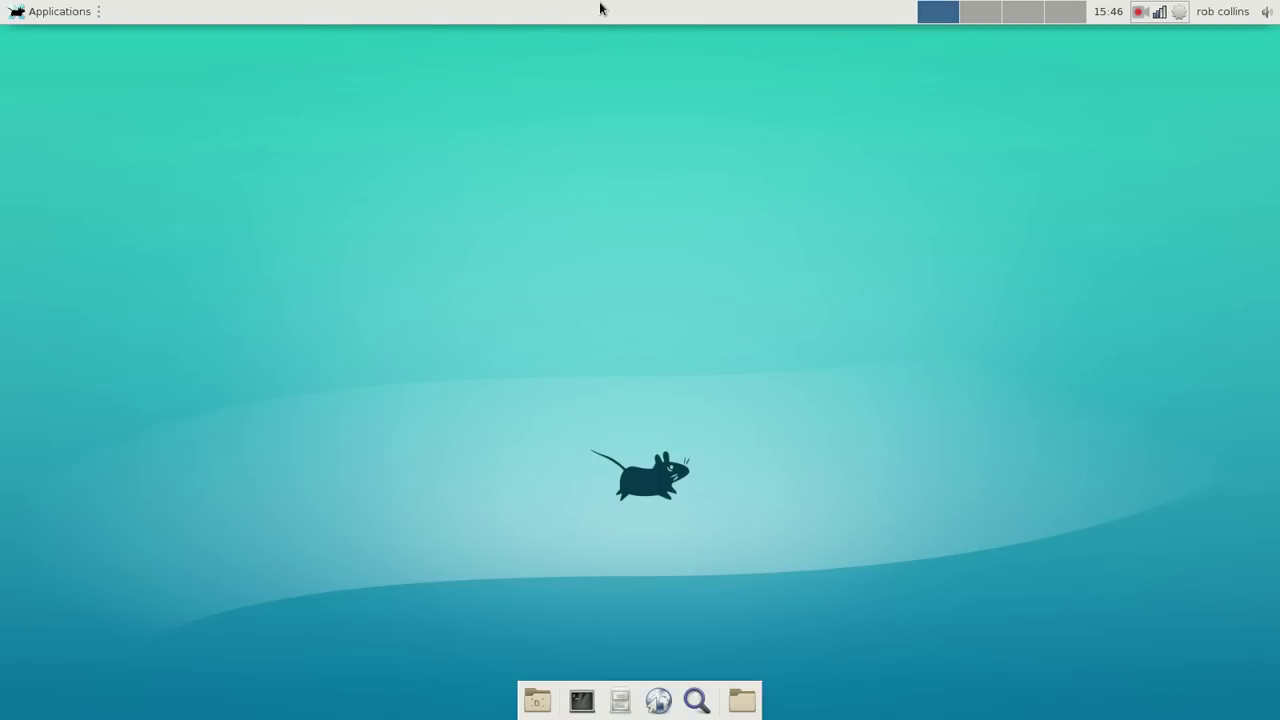
pyautogui.rightClick(600, 6)
pyautogui.moveTo(680, 97)
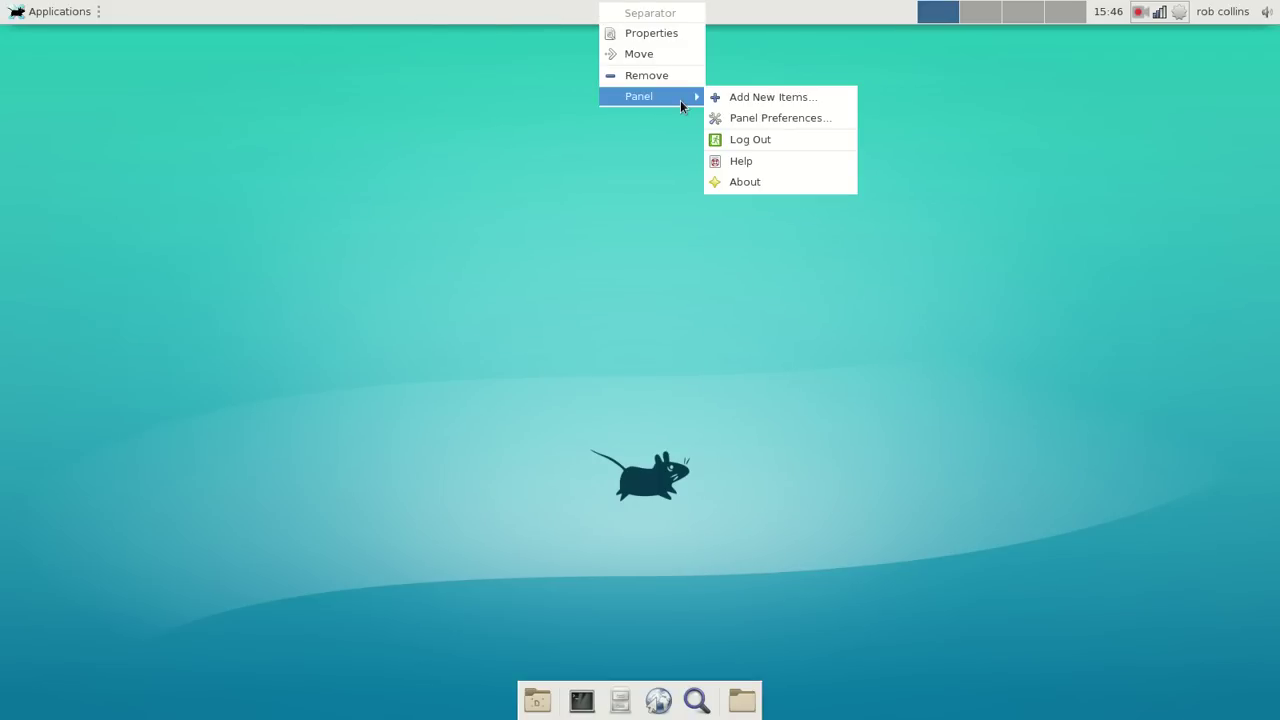
pyautogui.click(802, 117)
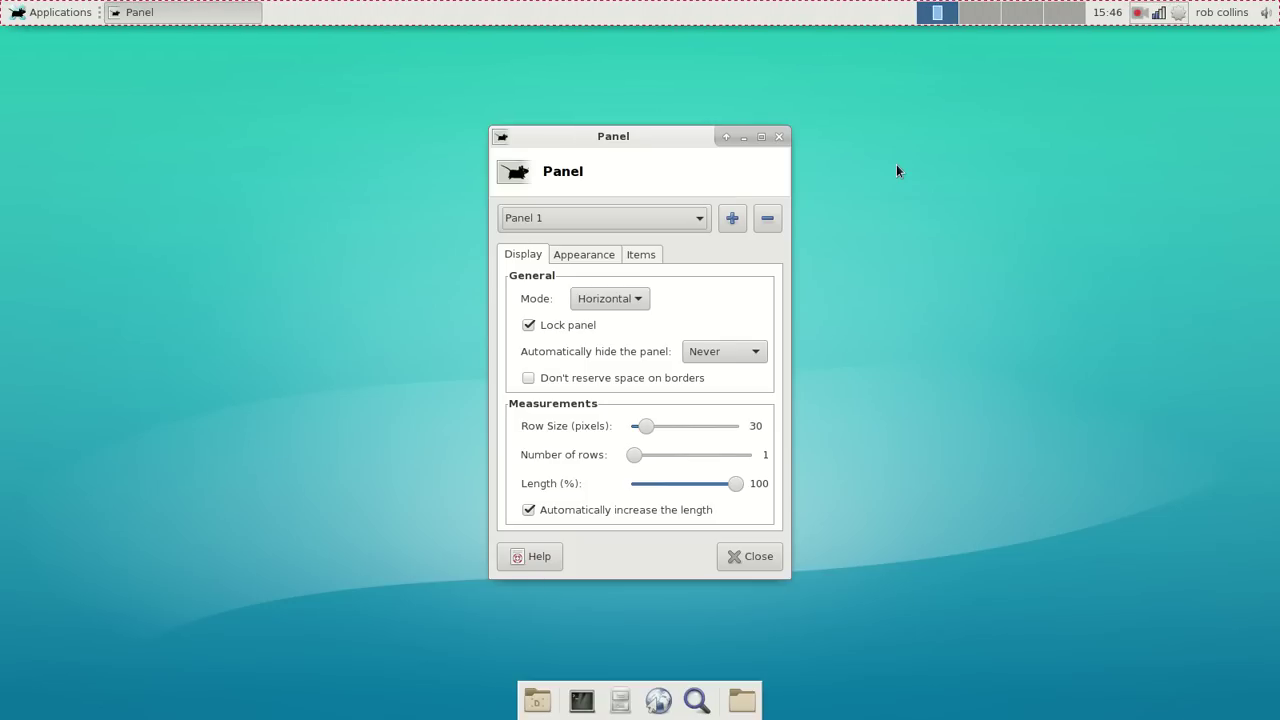
pyautogui.rightClick(685, 14)
# Add the Whisker Menu plugin to Panel 1 from Add New Items, then close that dialog
pyautogui.moveTo(734, 103)
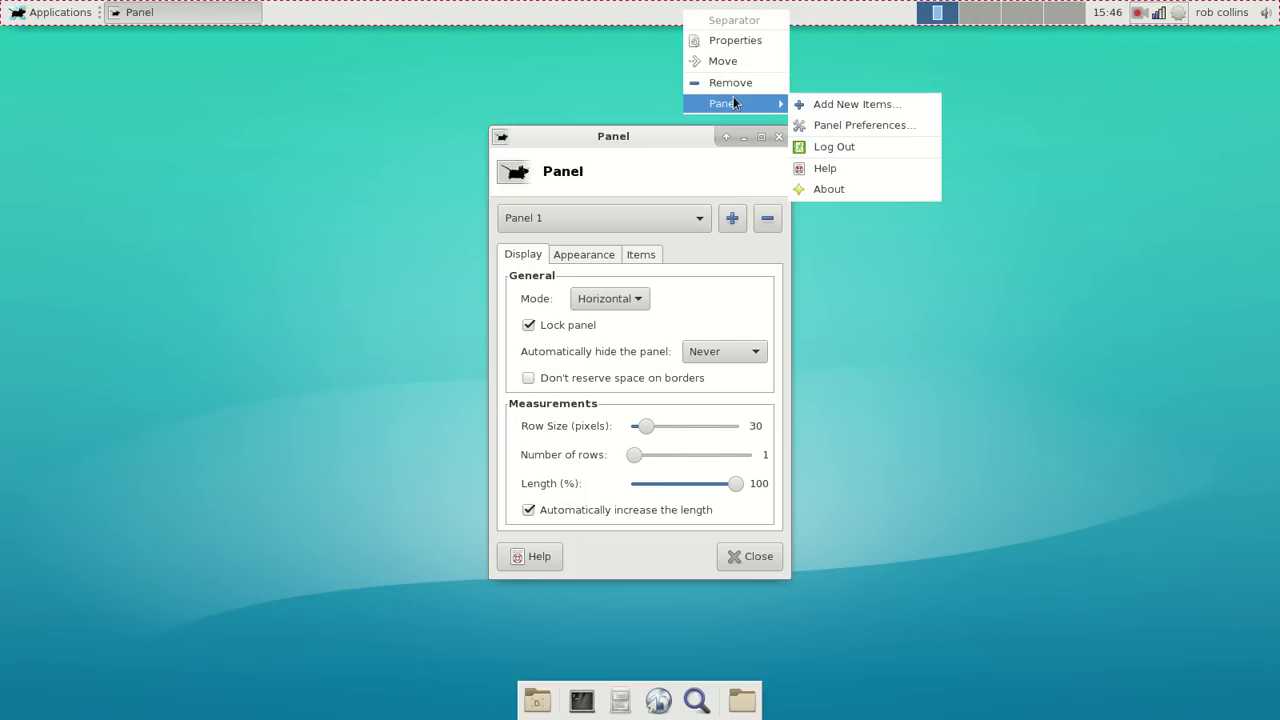
pyautogui.click(852, 104)
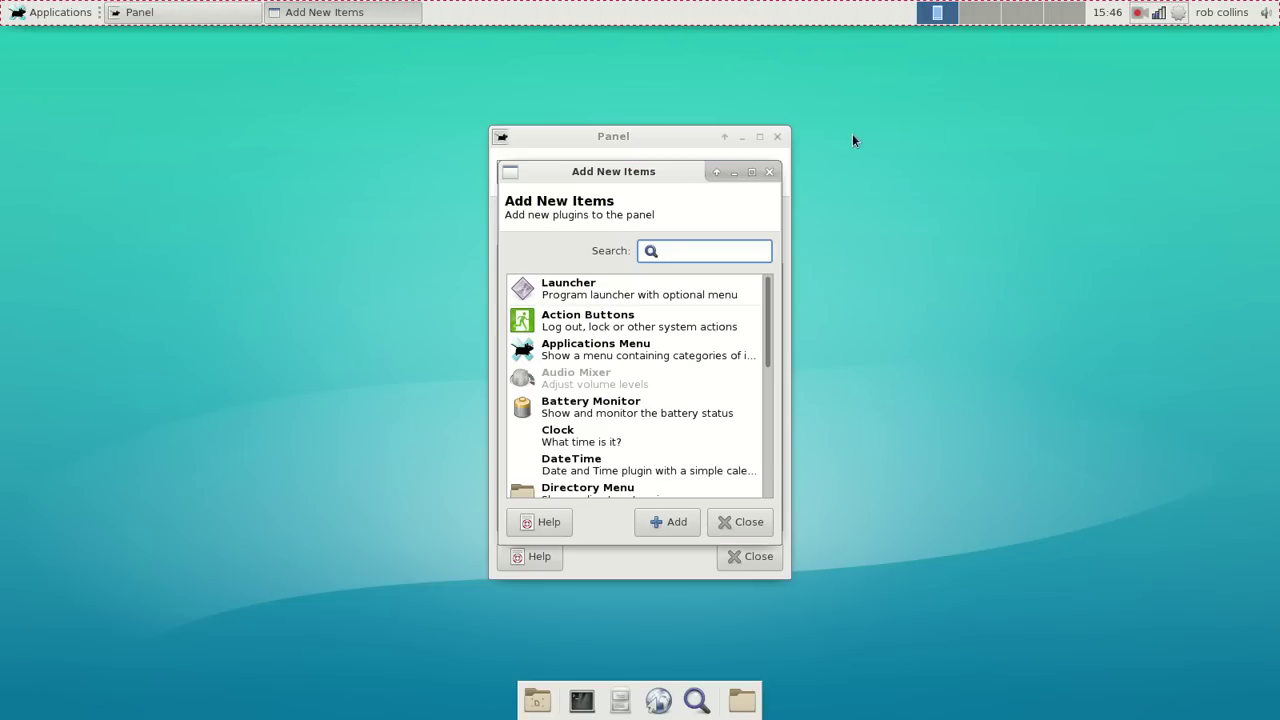
pyautogui.moveTo(682, 175); pyautogui.dragTo(676, 114)
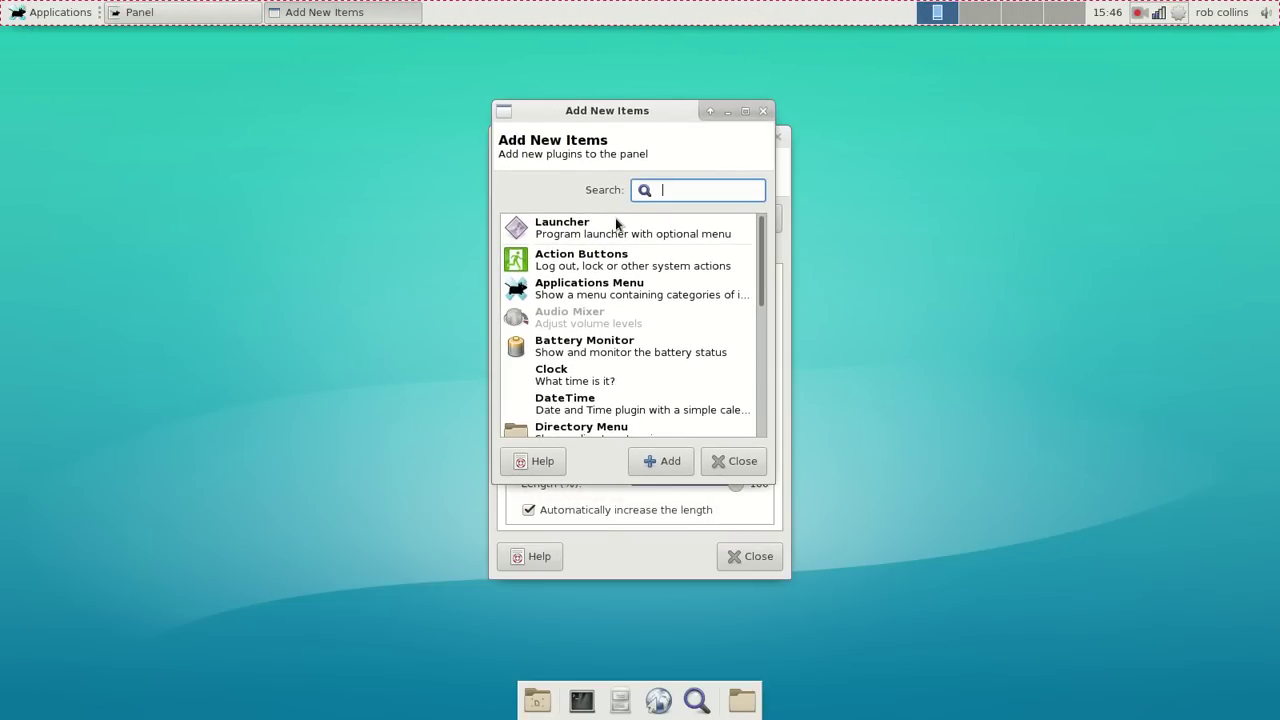
pyautogui.moveTo(760, 232); pyautogui.dragTo(757, 408)
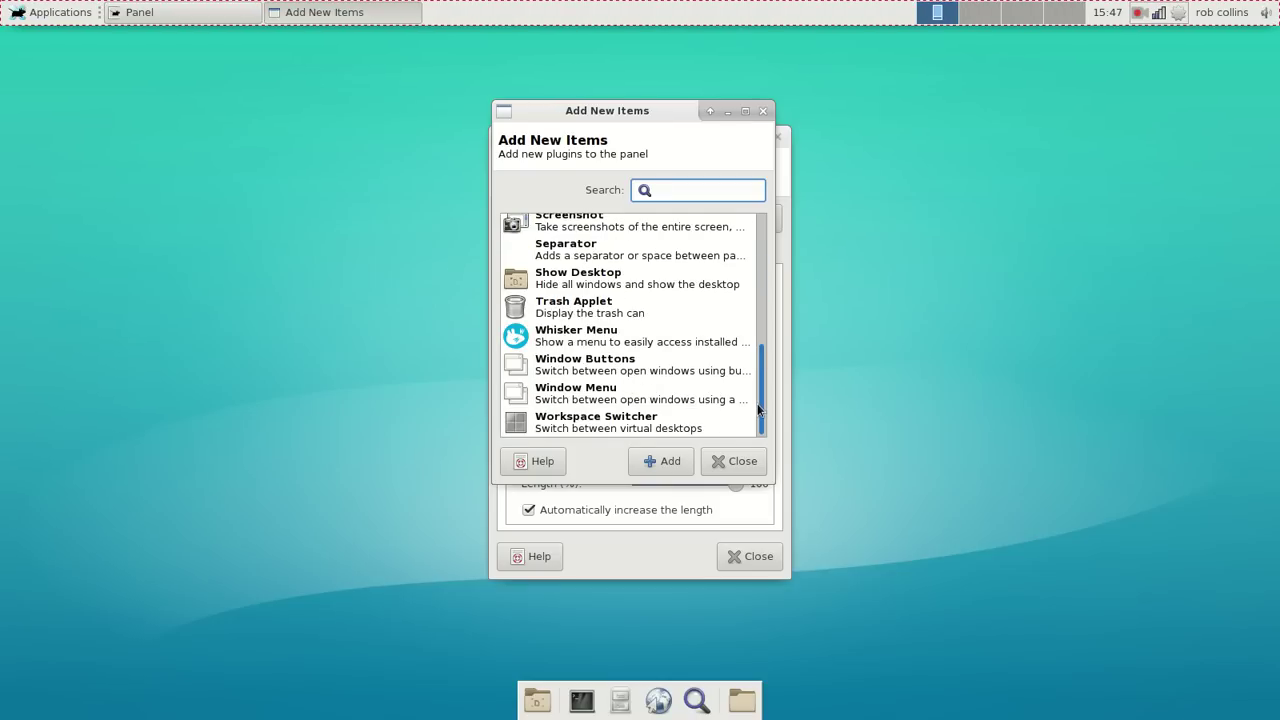
pyautogui.click(603, 345)
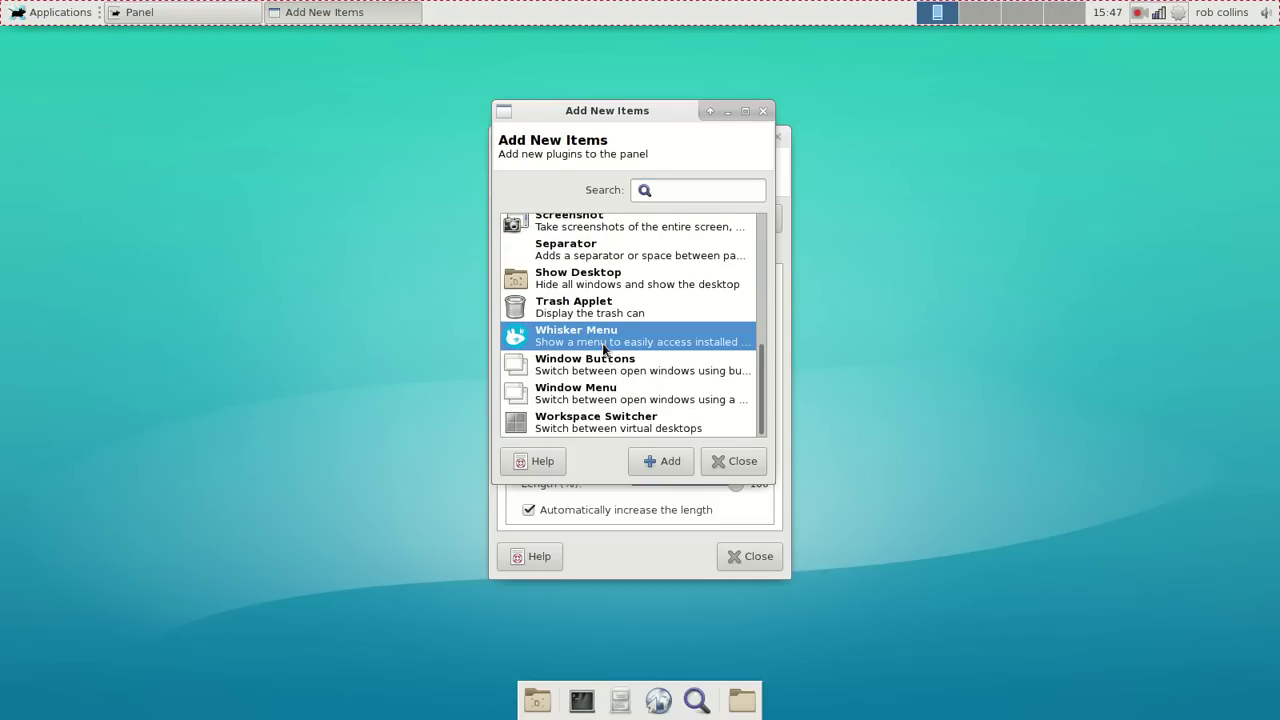
pyautogui.click(648, 460)
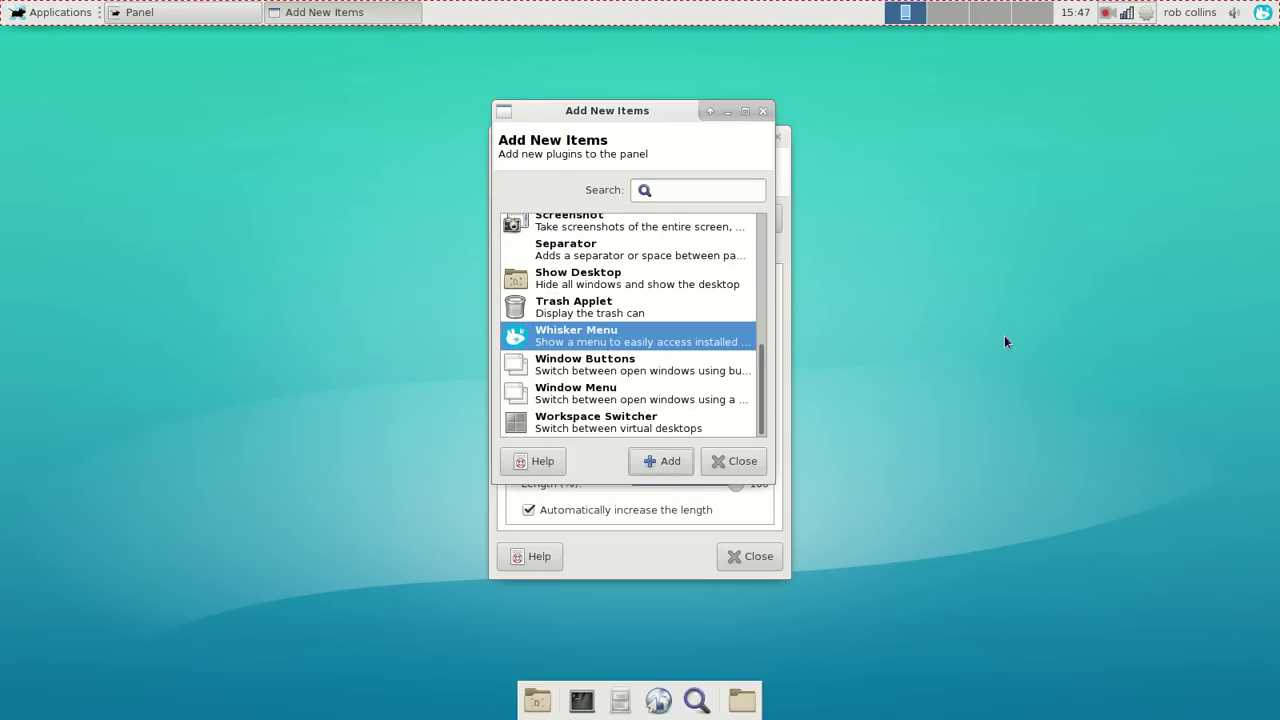
pyautogui.click(763, 110)
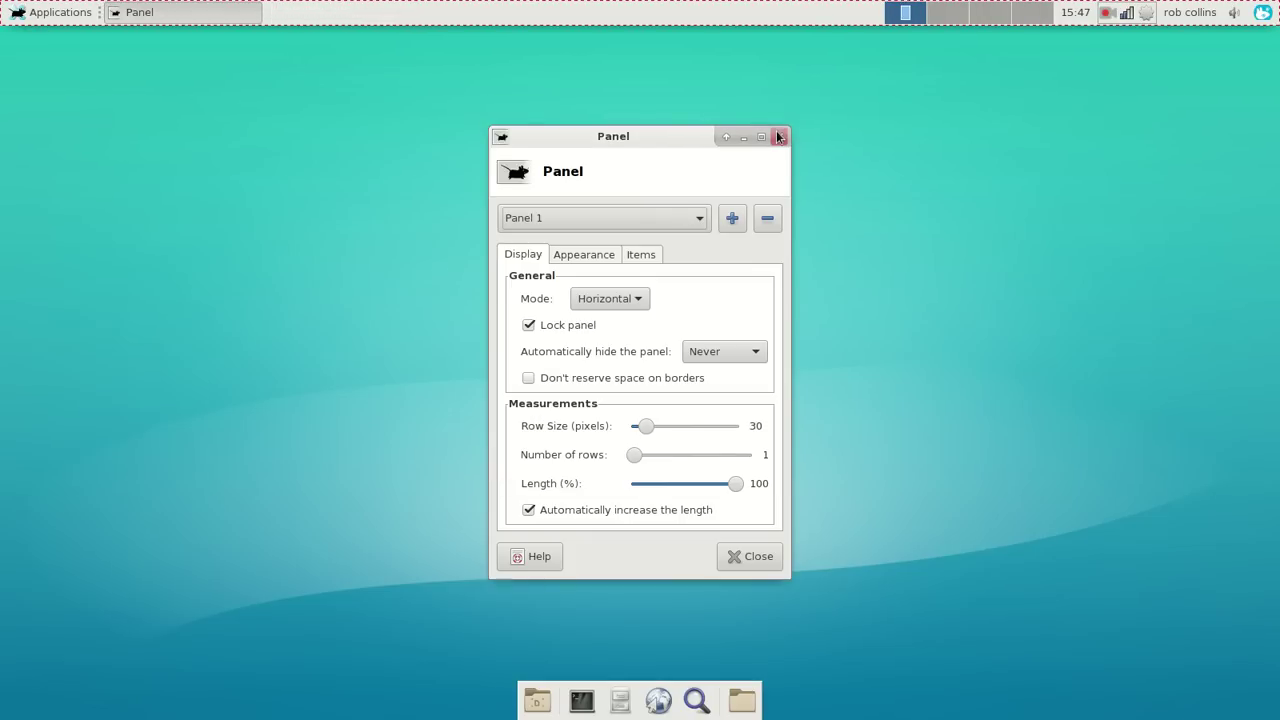
# Move the Whisker Menu item to the panel's far-left edge
pyautogui.rightClick(1263, 13)
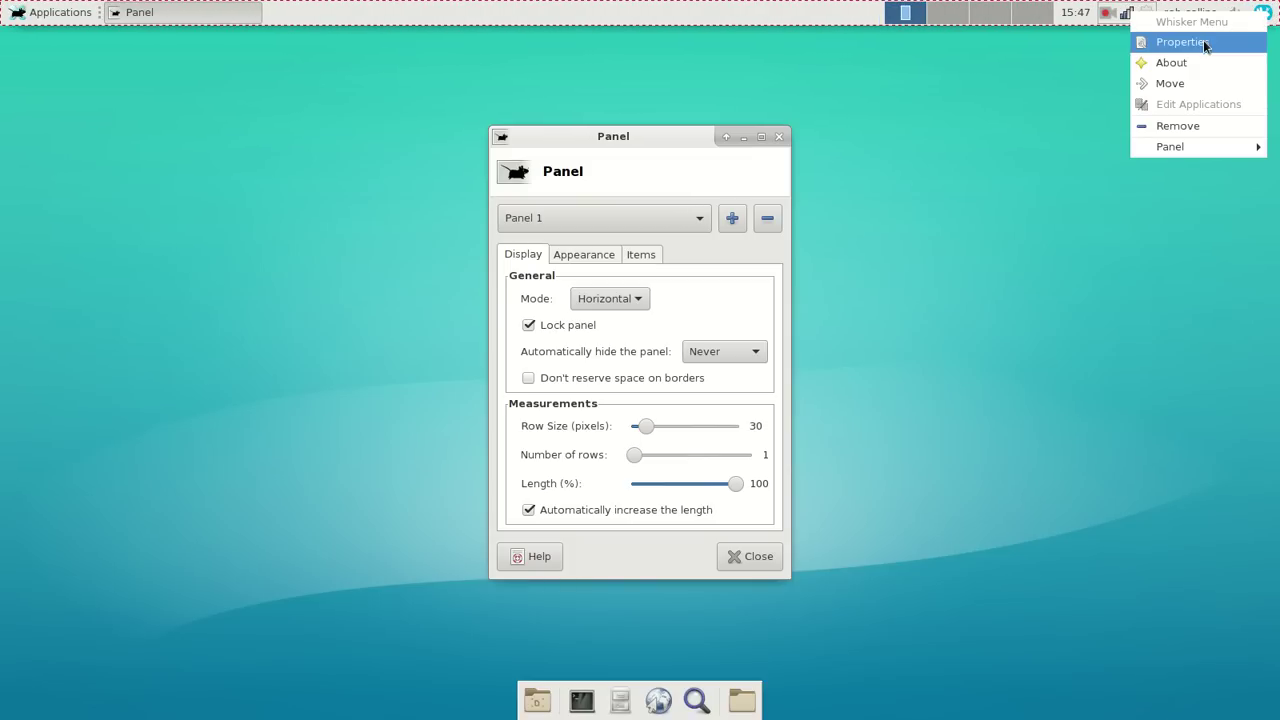
pyautogui.click(1169, 83)
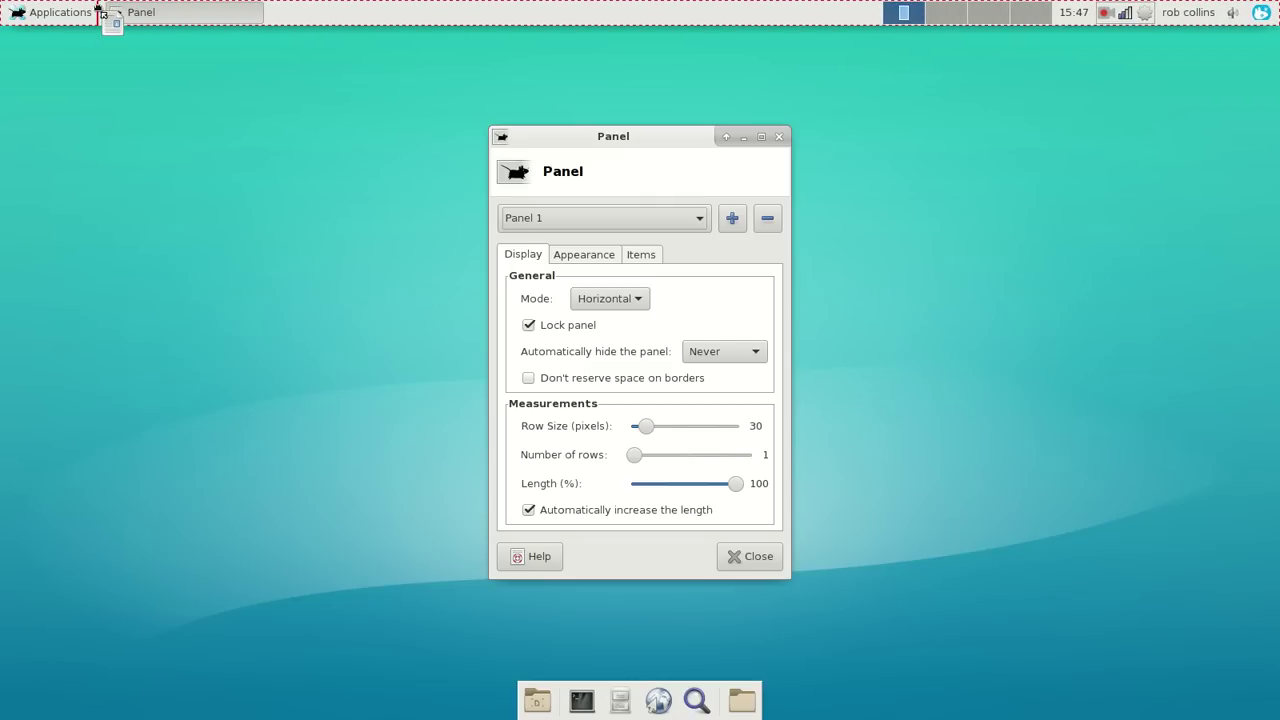
pyautogui.click(5, 14)
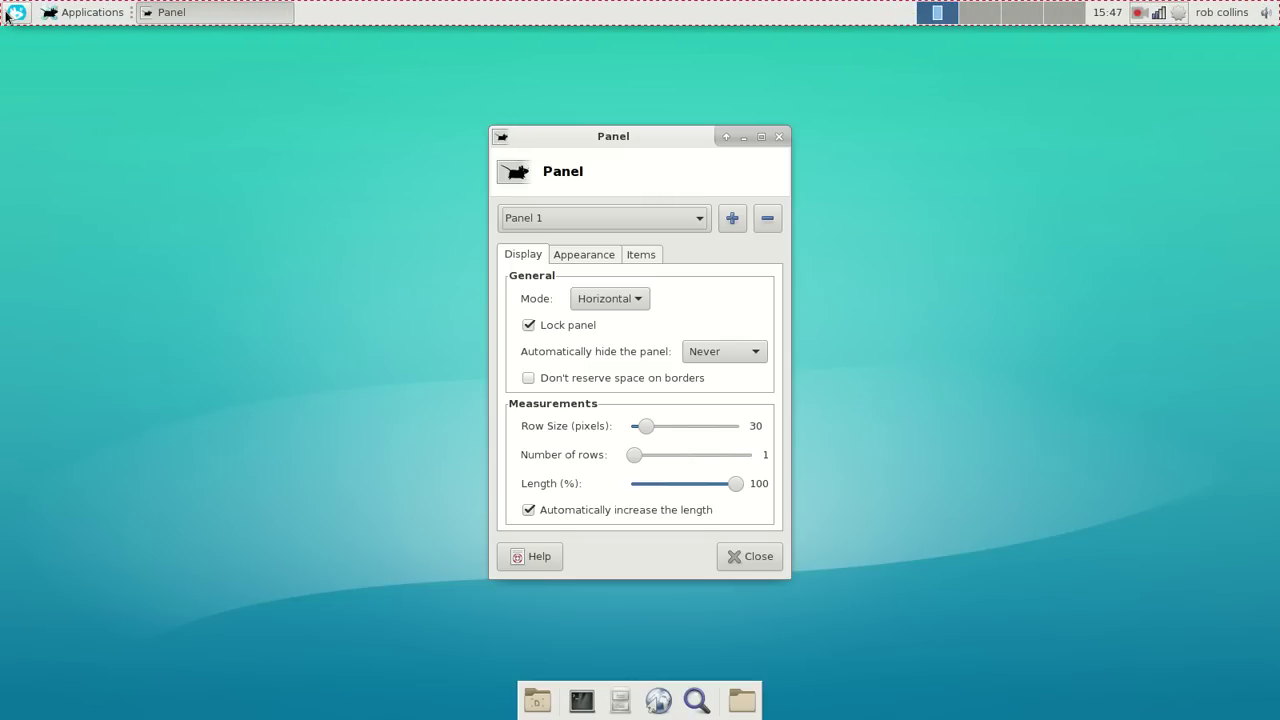
# Remove the old Applications menu item from the panel and confirm
pyautogui.rightClick(87, 15)
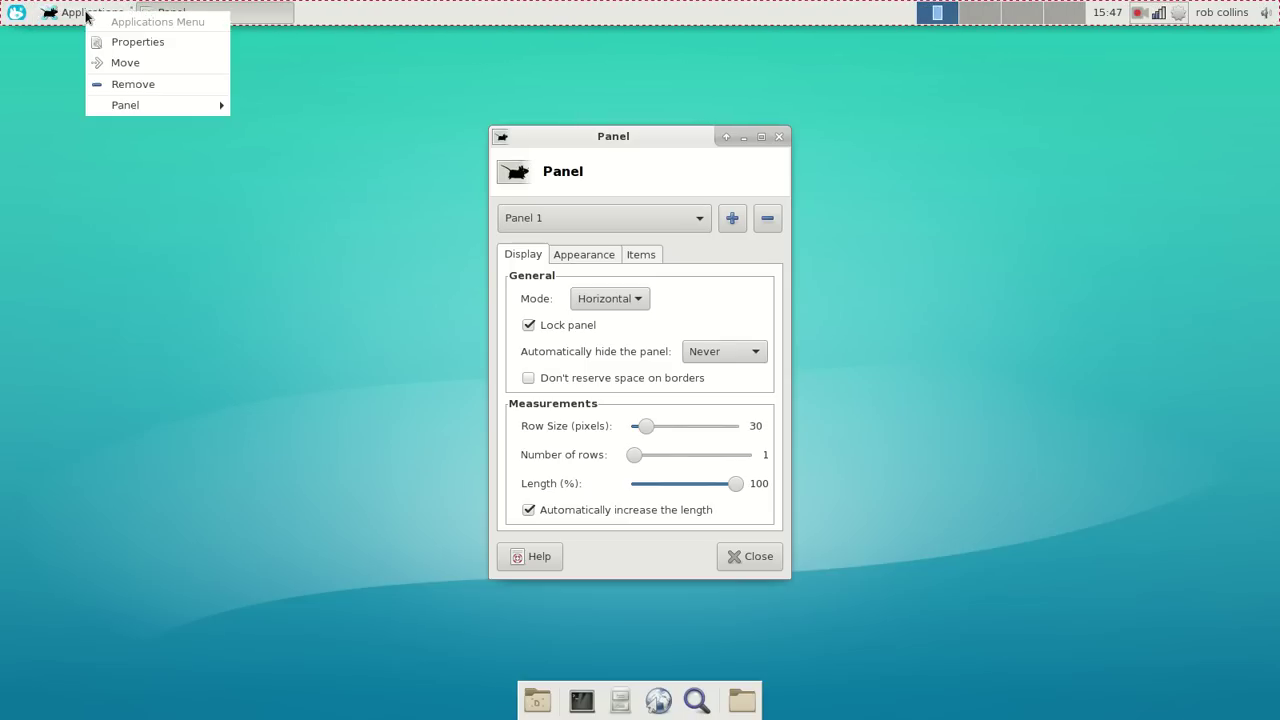
pyautogui.click(151, 83)
pyautogui.click(853, 390)
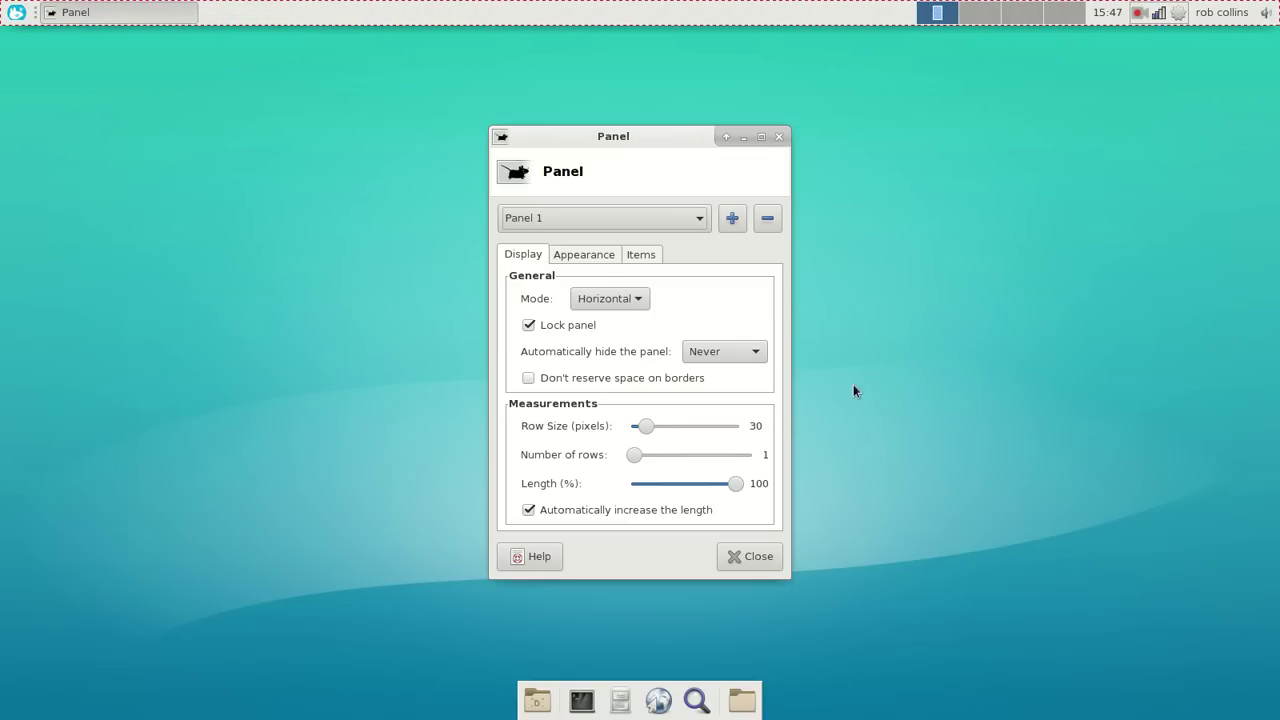
# Close Panel preferences and preview the new Whisker Menu
pyautogui.click(777, 136)
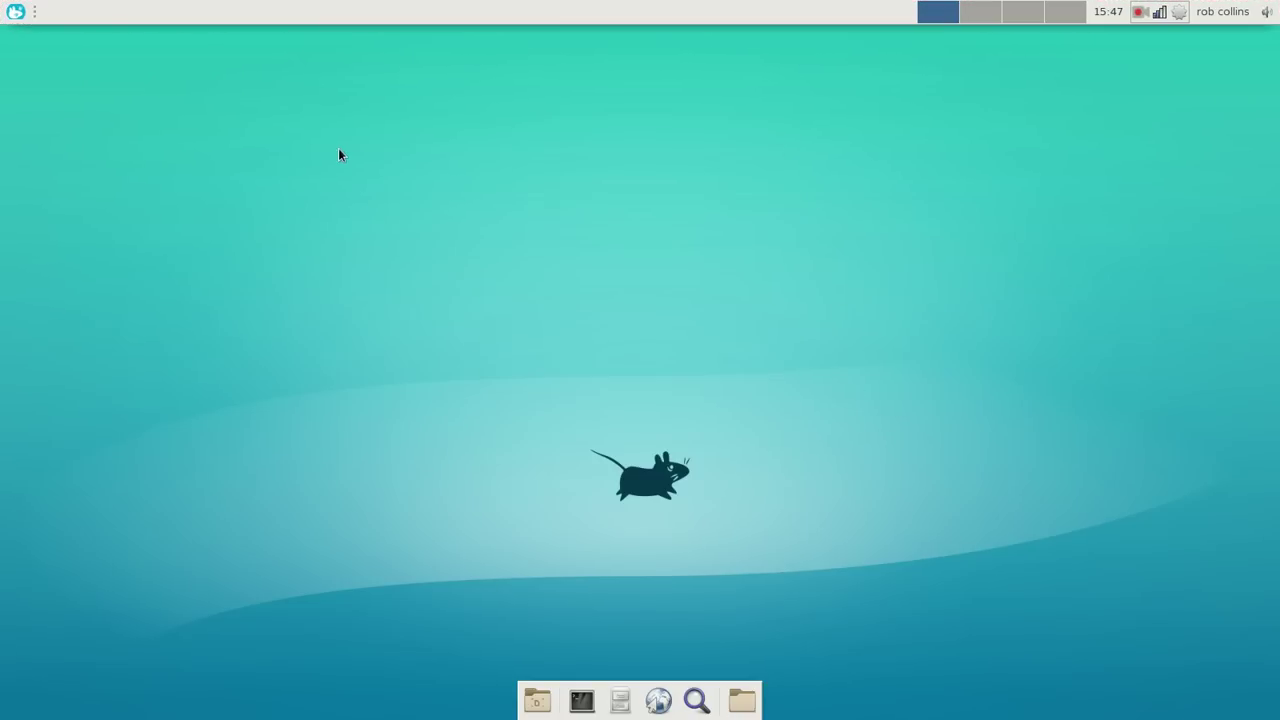
pyautogui.click(14, 11)
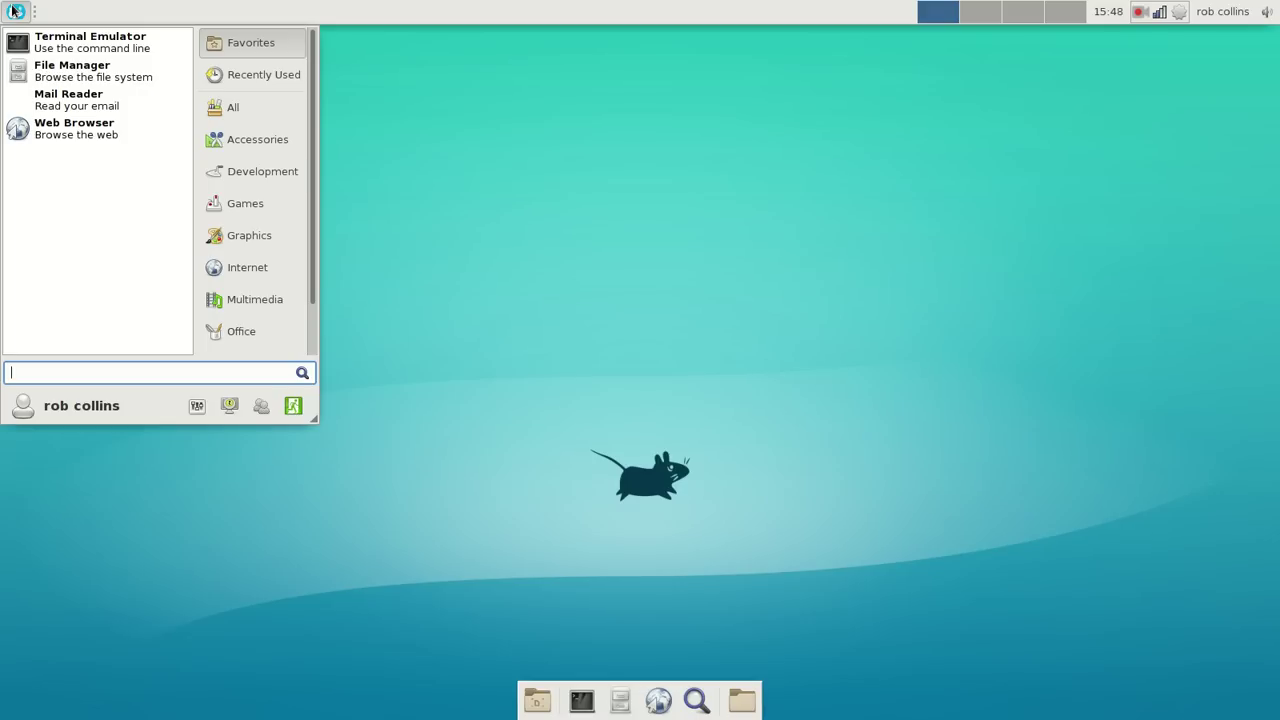
pyautogui.click(754, 278)
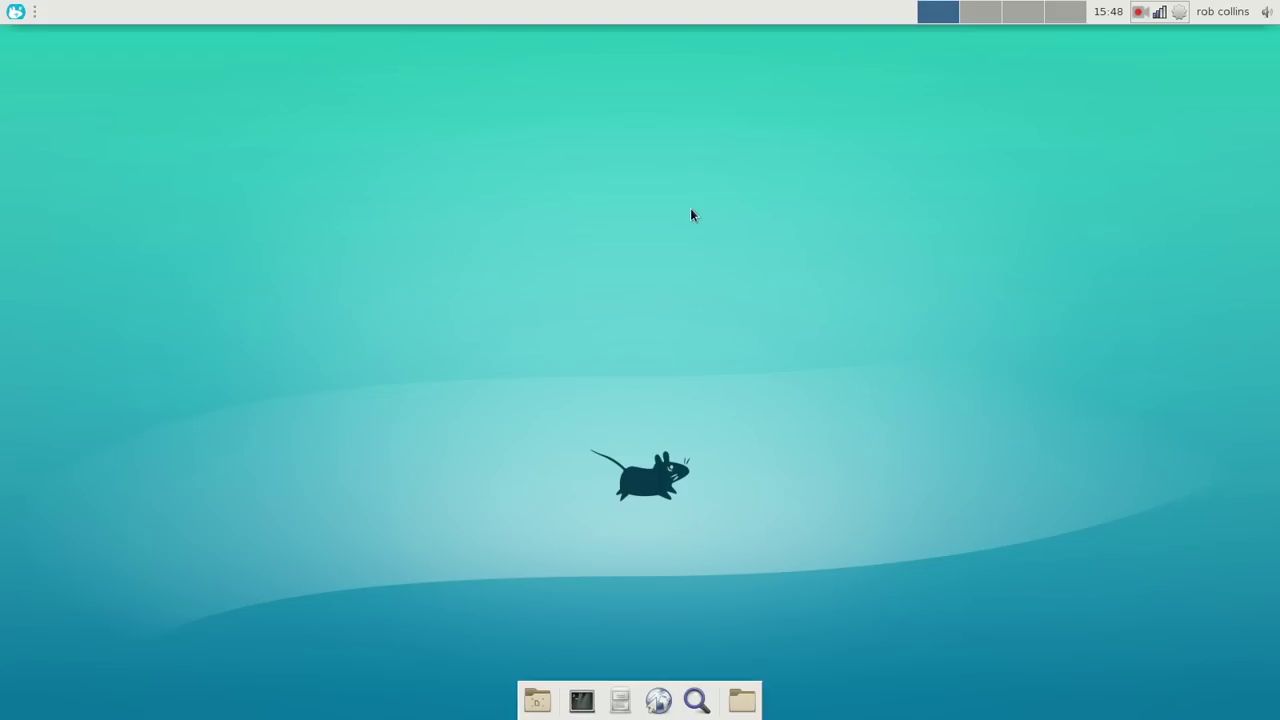
# Drag the Whisker Menu larger and show its Settings category
pyautogui.click(14, 12)
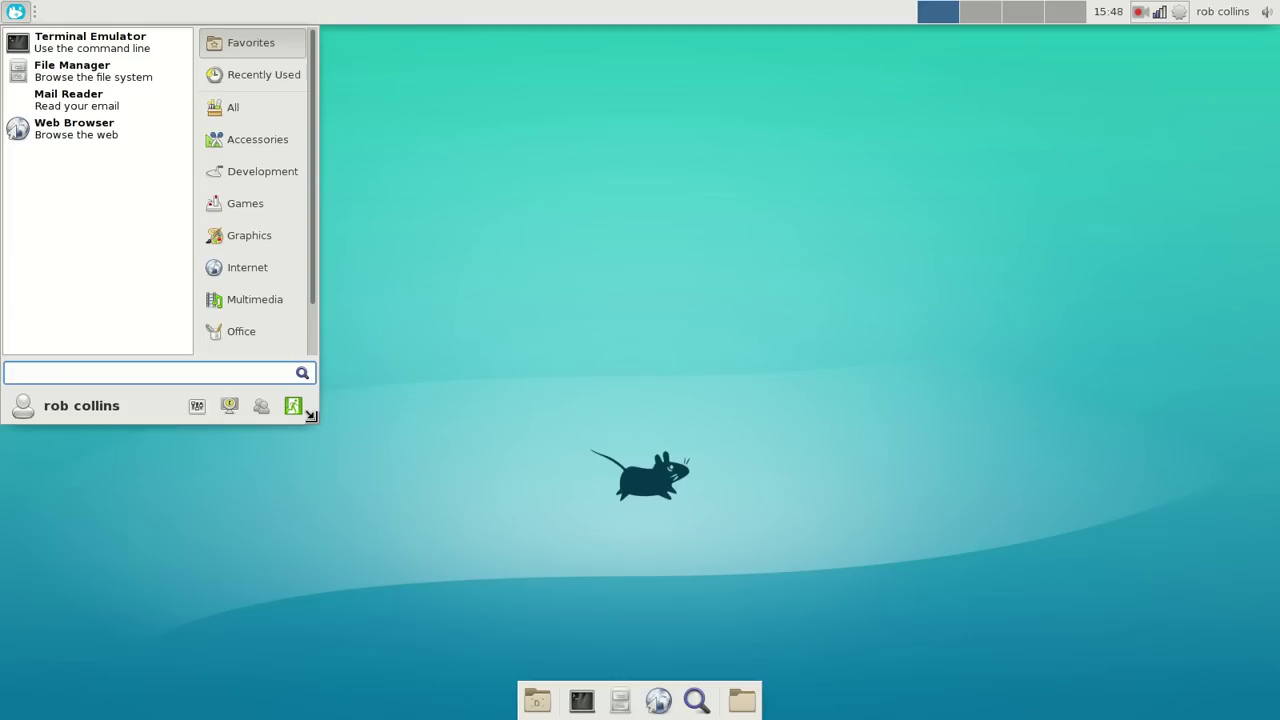
pyautogui.moveTo(311, 415); pyautogui.dragTo(413, 557)
pyautogui.click(334, 363)
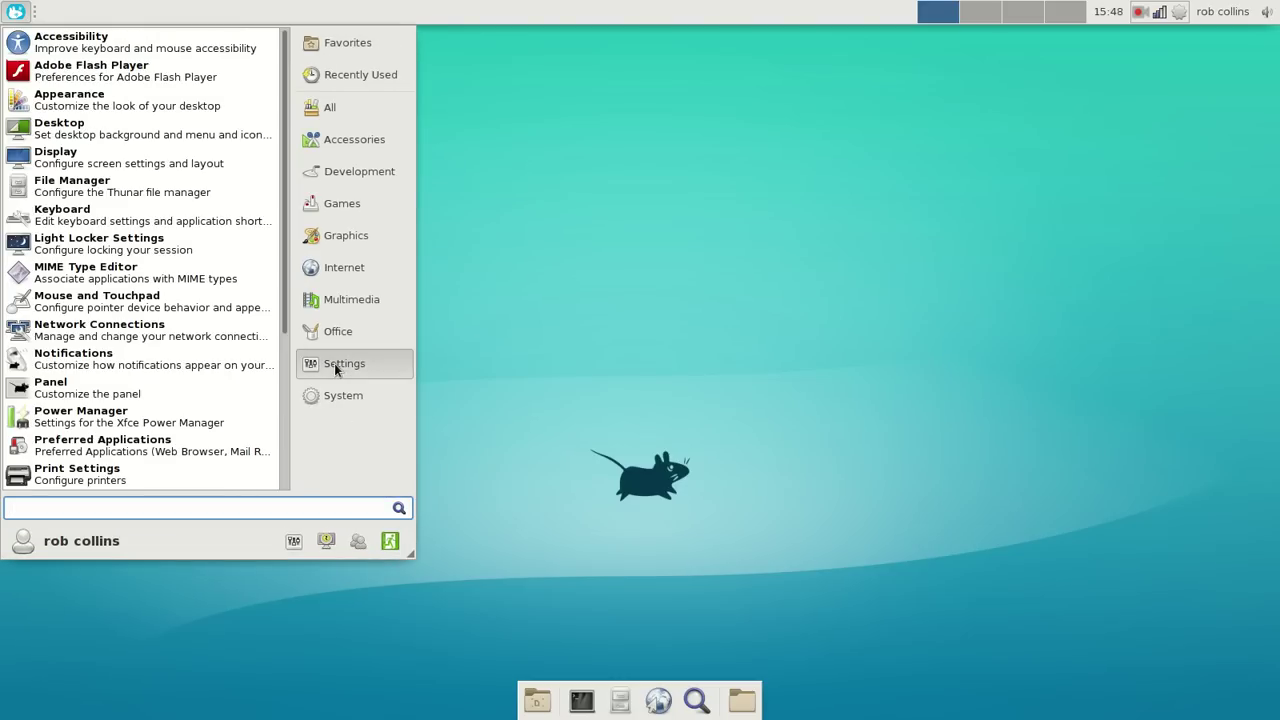
# Set the Appearance style to Numix-Frost and the icon theme to Numix-Square, then close
pyautogui.click(118, 106)
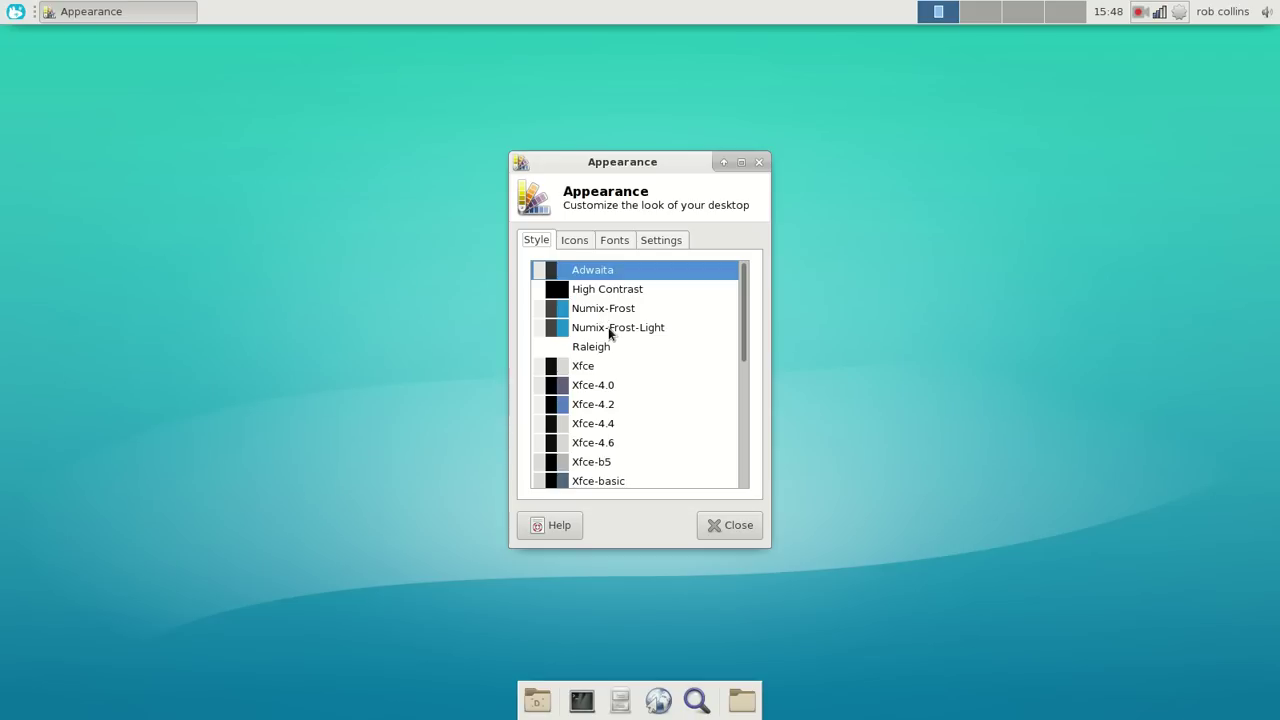
pyautogui.click(608, 310)
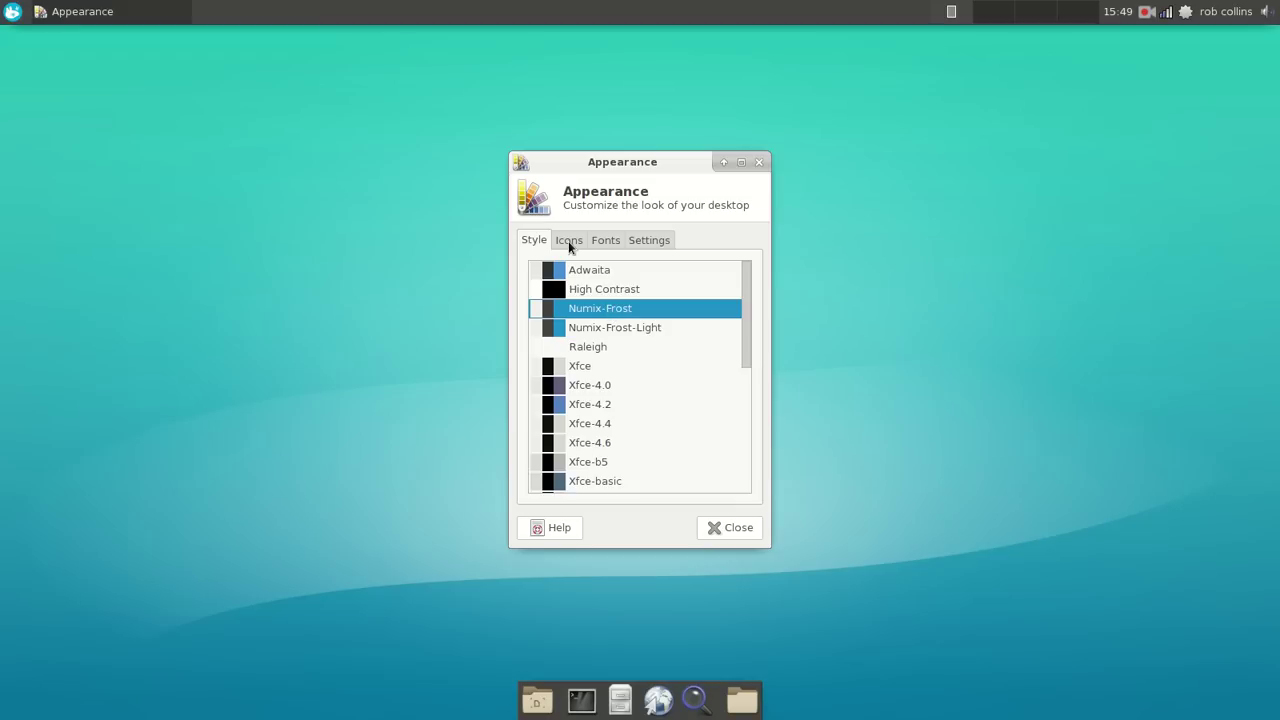
pyautogui.click(568, 241)
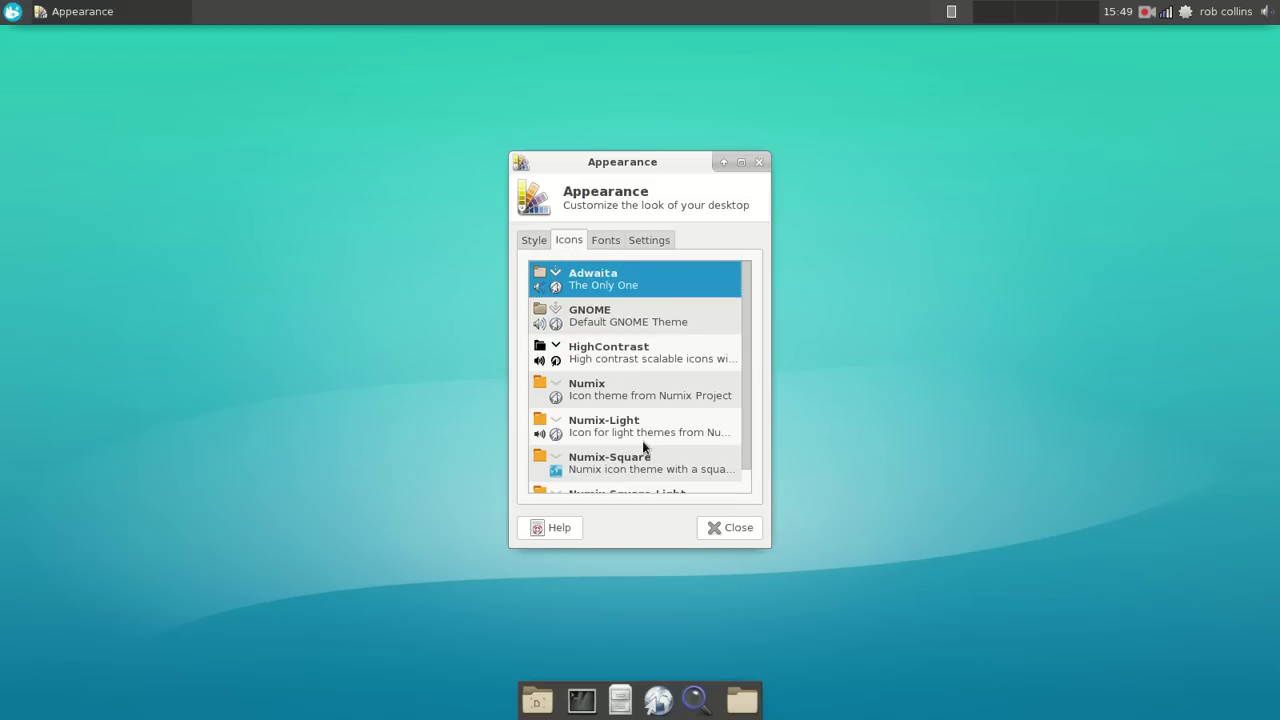
pyautogui.scroll(-1, 645, 447)
pyautogui.click(590, 438)
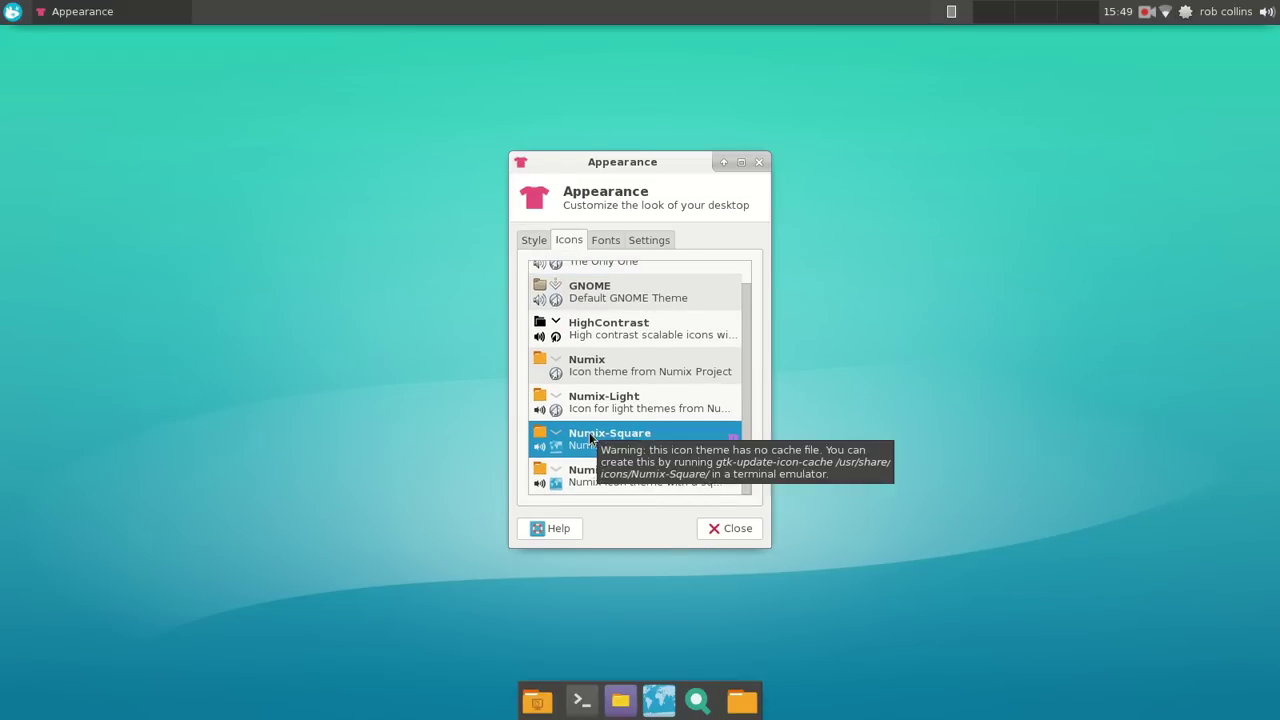
pyautogui.click(733, 532)
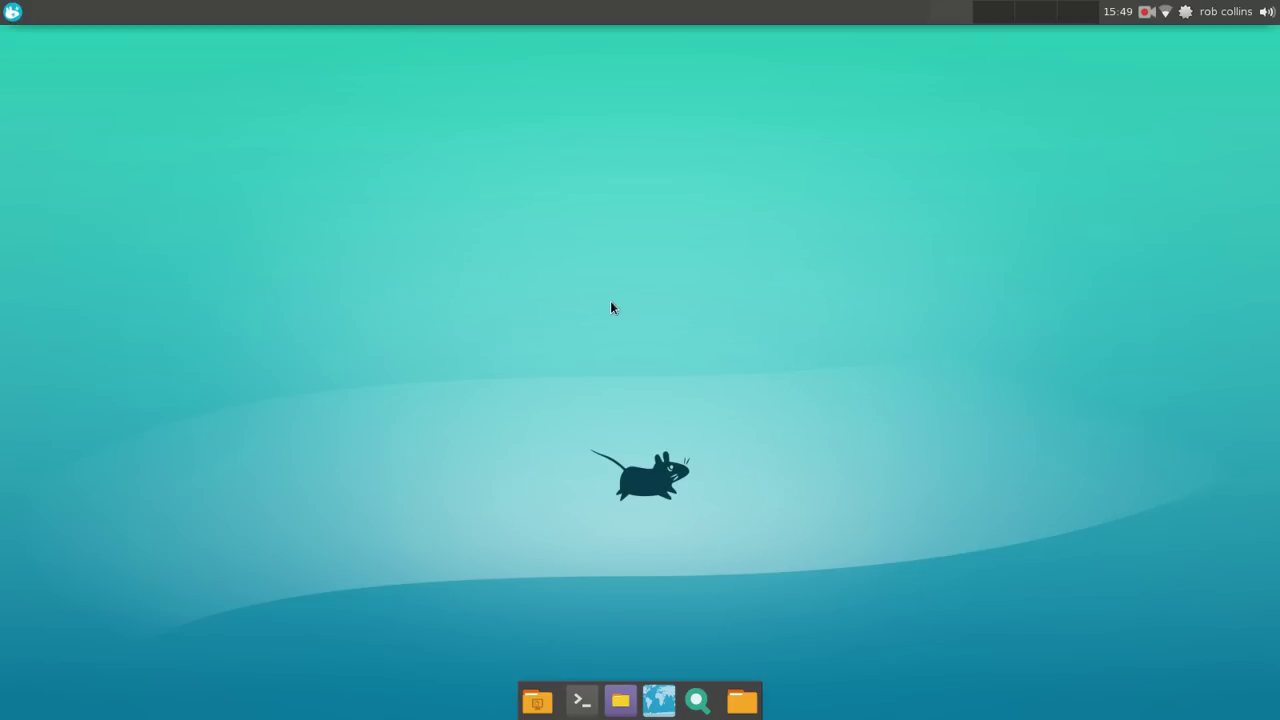
# Open the Whisker Menu to see its dark-themed Favorites list
pyautogui.click(11, 13)
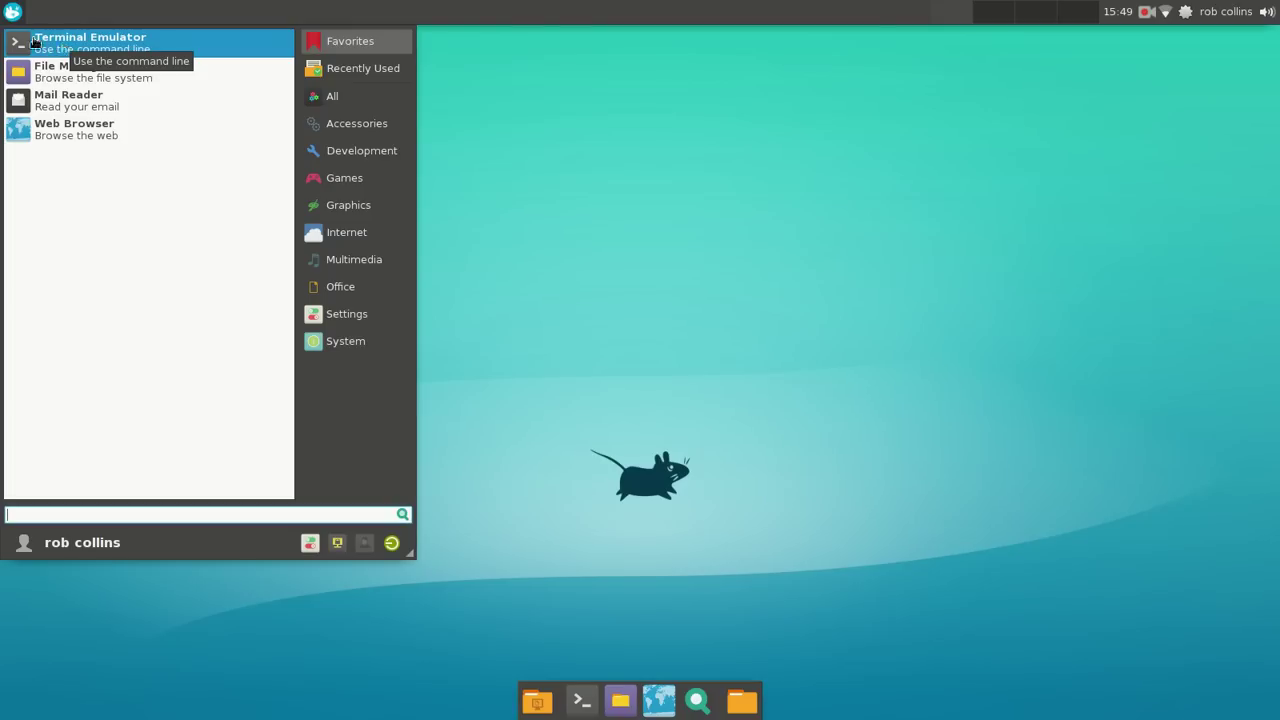
# In Whisker Menu properties, position categories next to the panel button and hide application descriptions
pyautogui.click(12, 14)
pyautogui.rightClick(11, 15)
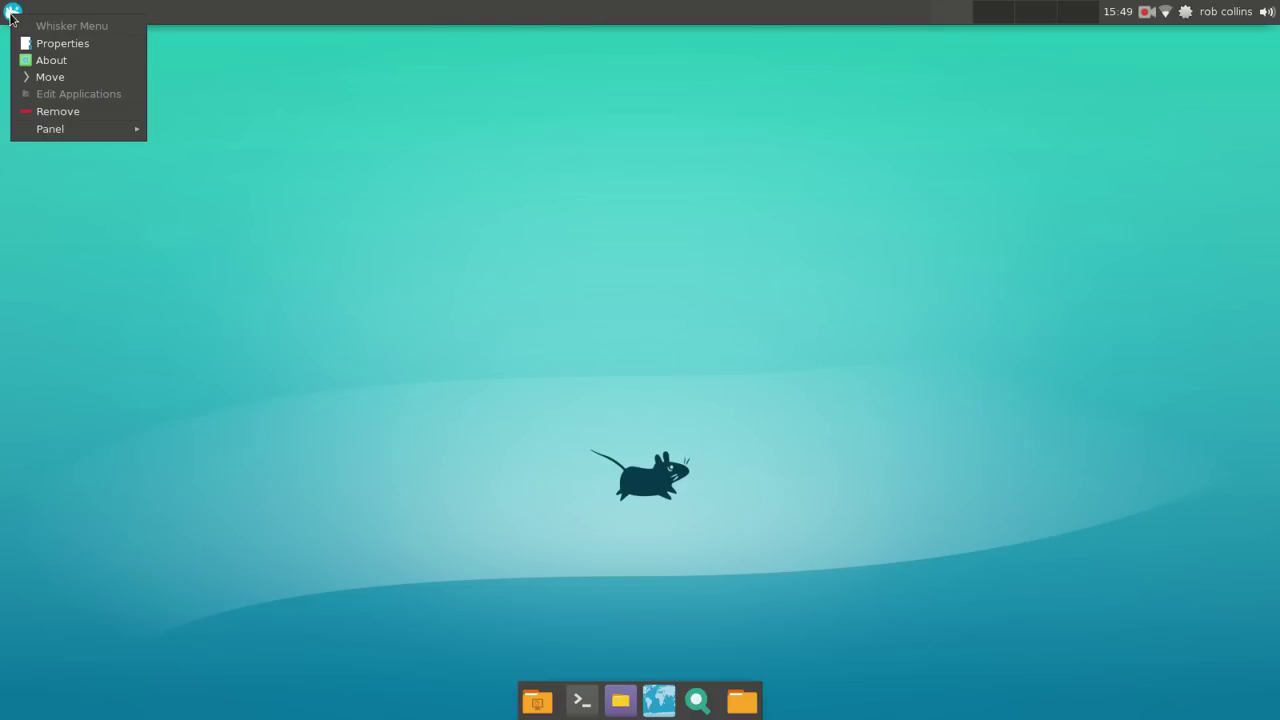
pyautogui.click(55, 43)
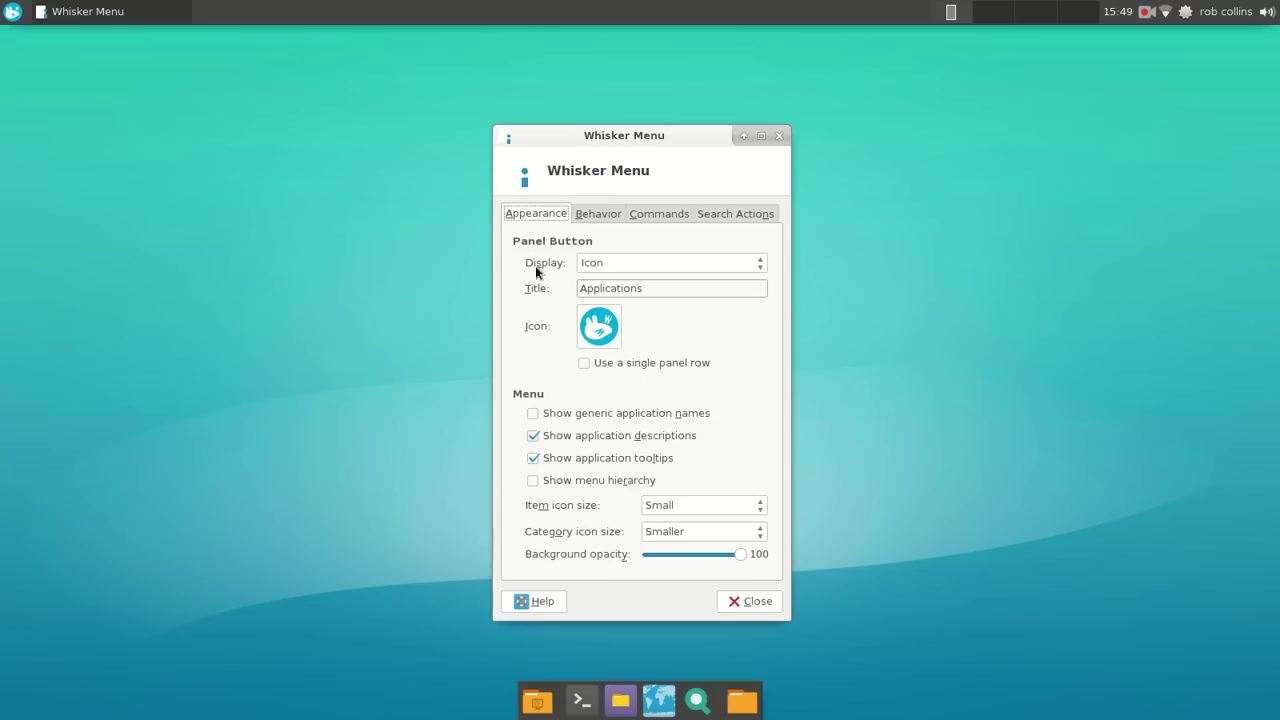
pyautogui.click(602, 213)
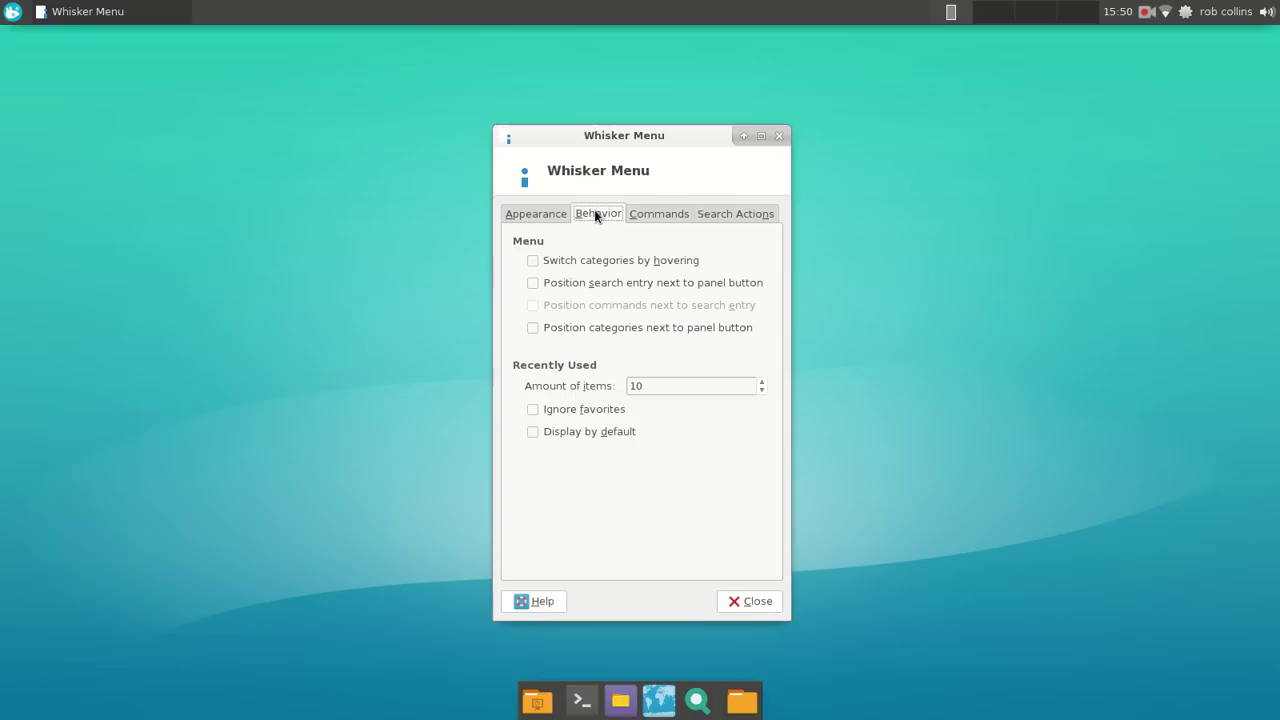
pyautogui.click(619, 331)
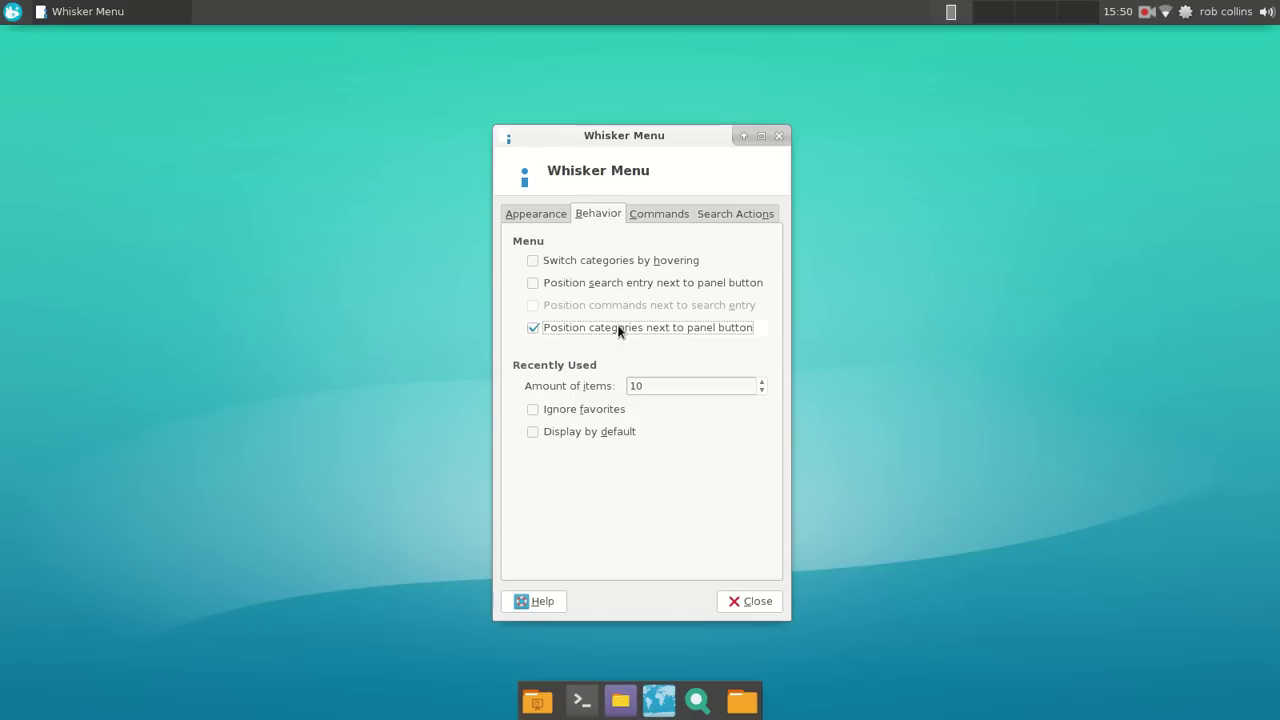
pyautogui.click(534, 216)
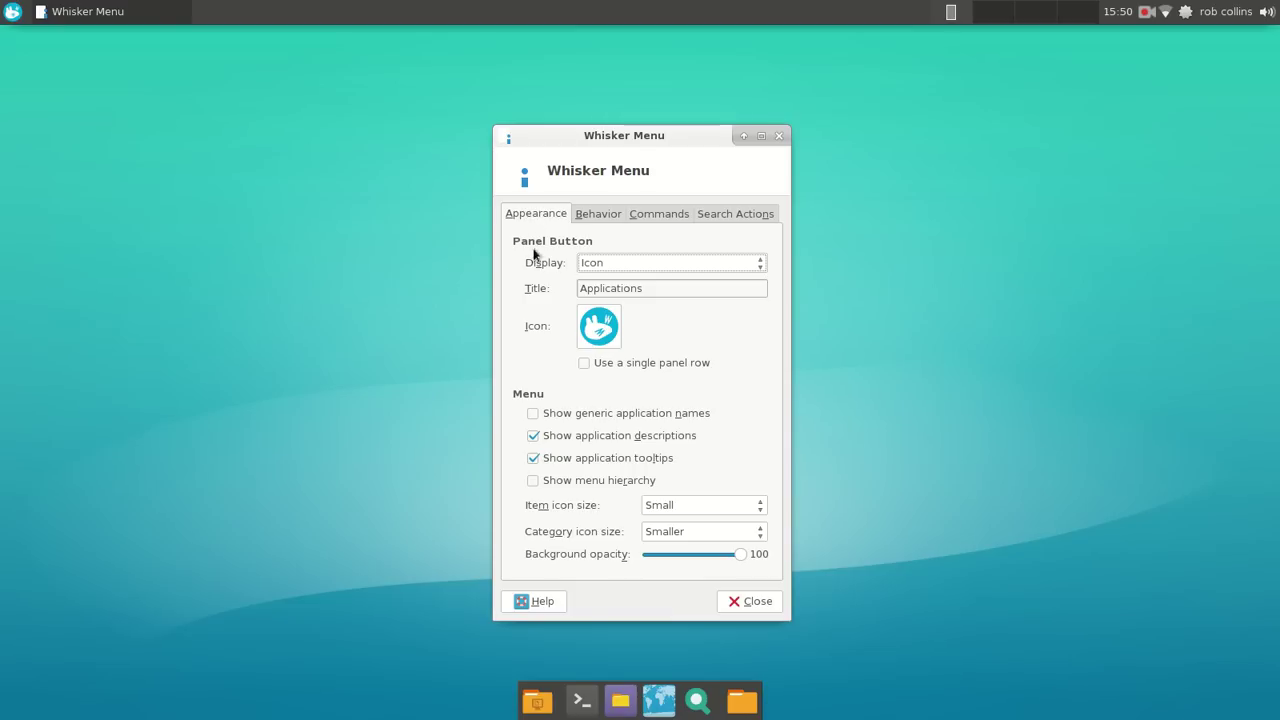
pyautogui.click(659, 435)
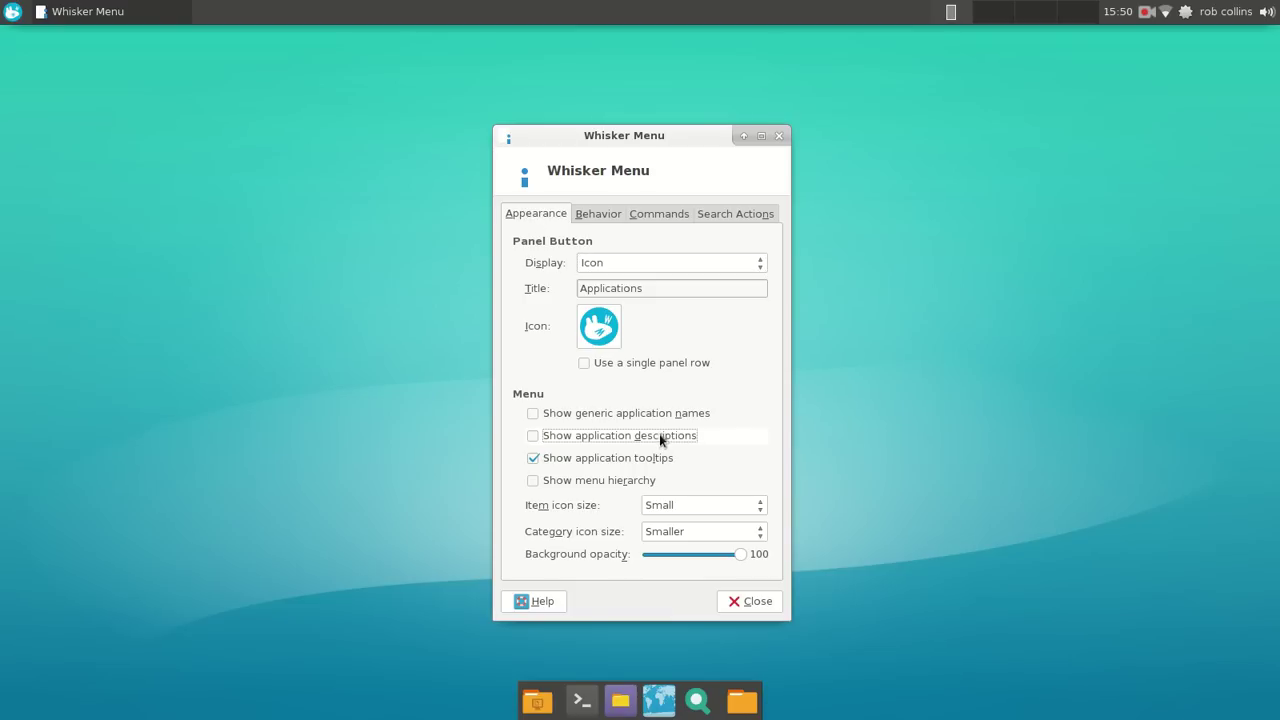
pyautogui.click(760, 603)
# Open the Whisker Menu and browse each category from Accessories to System, ending on Settings
pyautogui.click(13, 12)
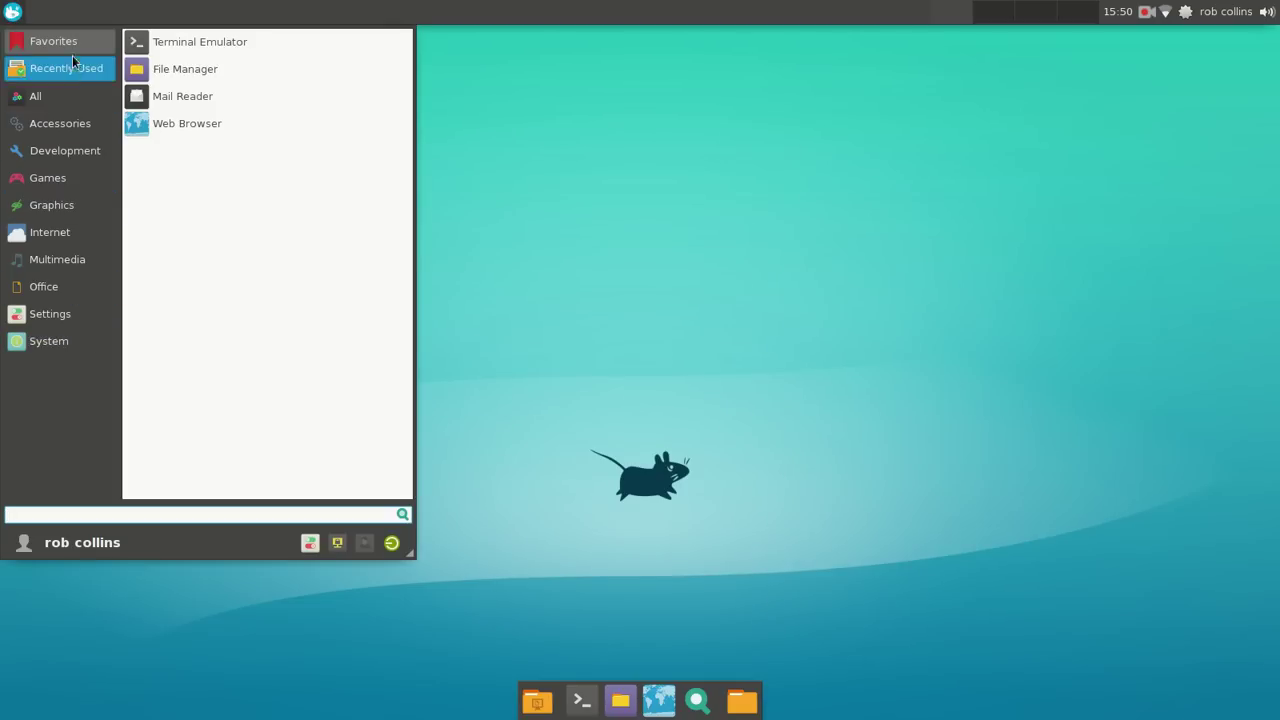
pyautogui.click(49, 119)
pyautogui.click(59, 146)
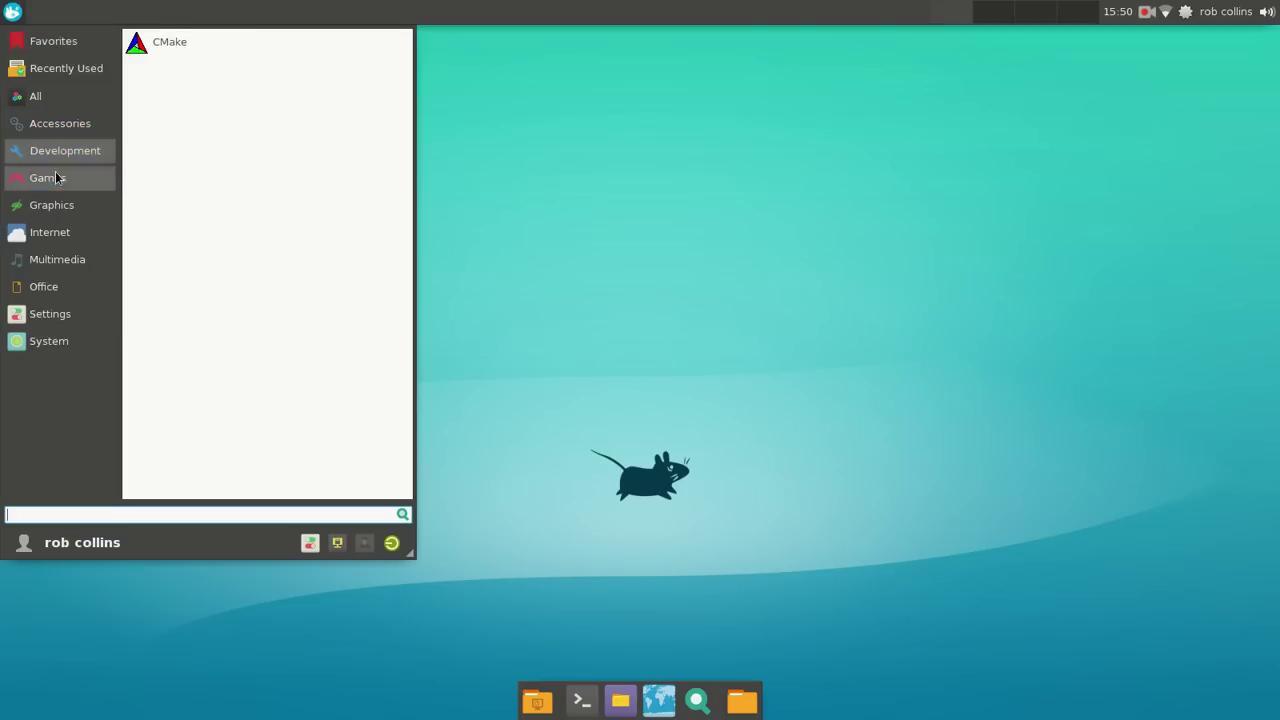
pyautogui.click(55, 176)
pyautogui.click(52, 204)
pyautogui.click(51, 235)
pyautogui.click(50, 259)
pyautogui.click(46, 286)
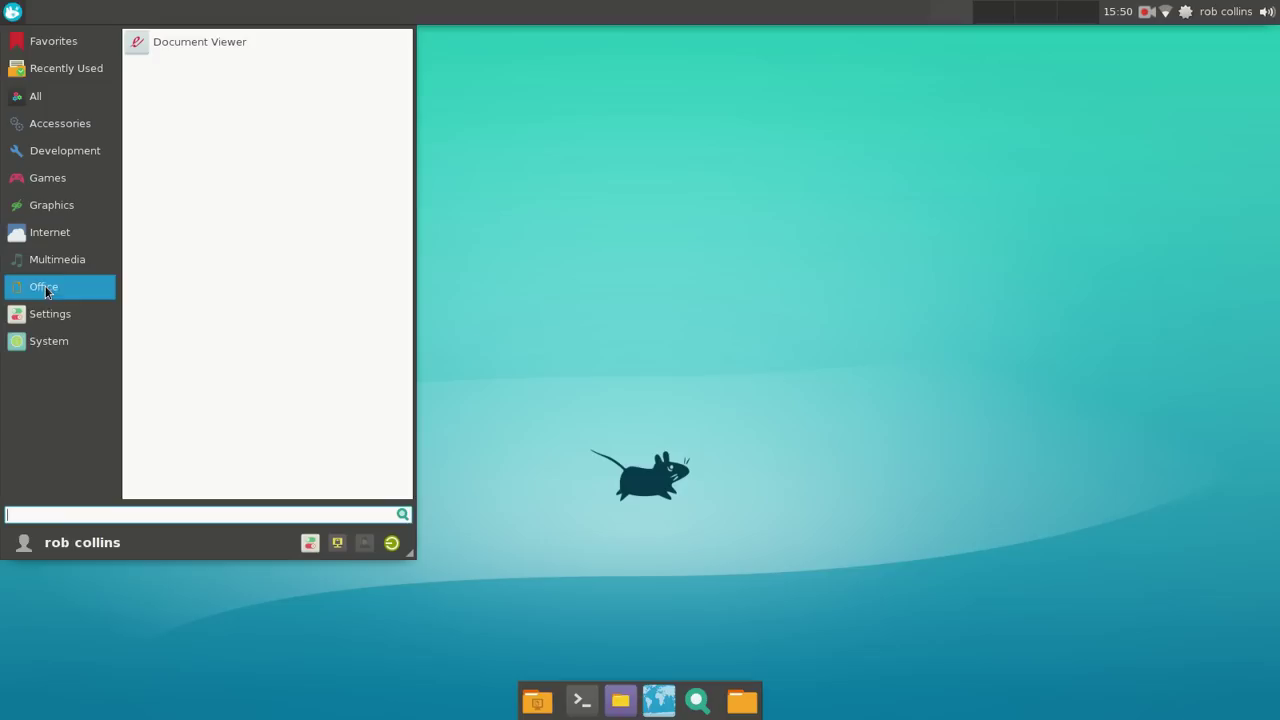
pyautogui.click(45, 317)
pyautogui.click(44, 343)
pyautogui.click(51, 318)
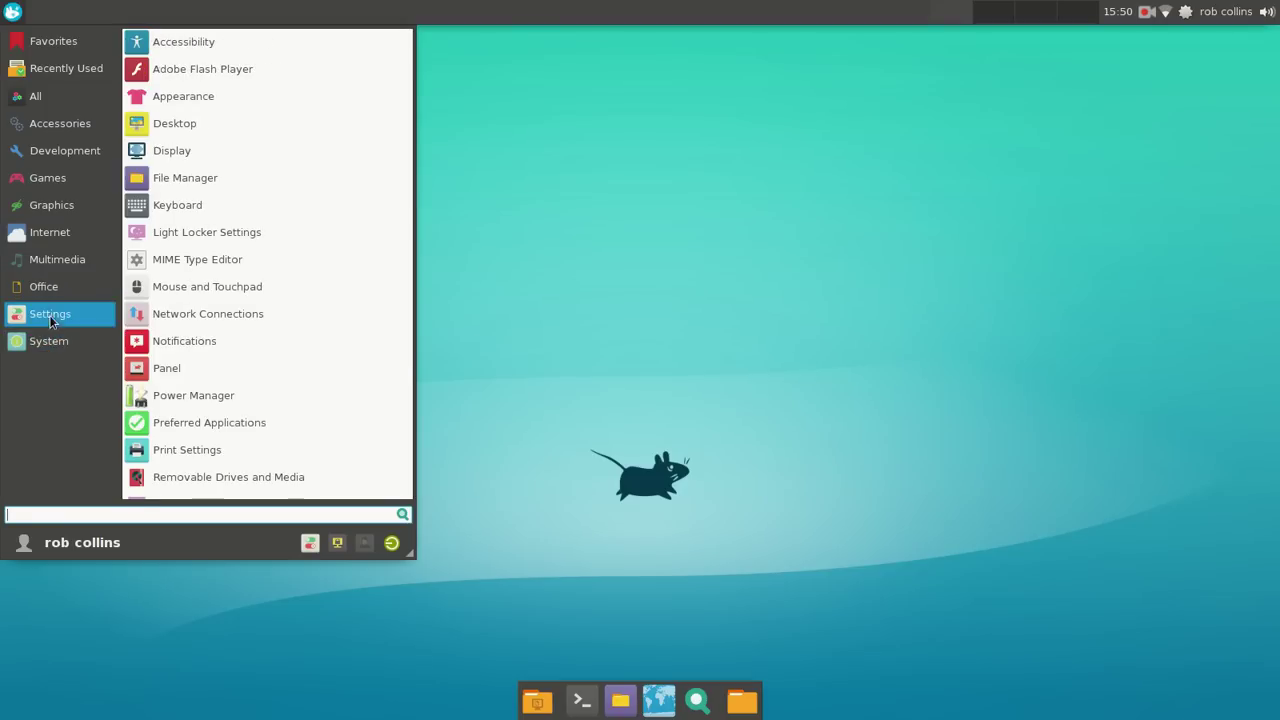
pyautogui.click(48, 291)
pyautogui.click(46, 316)
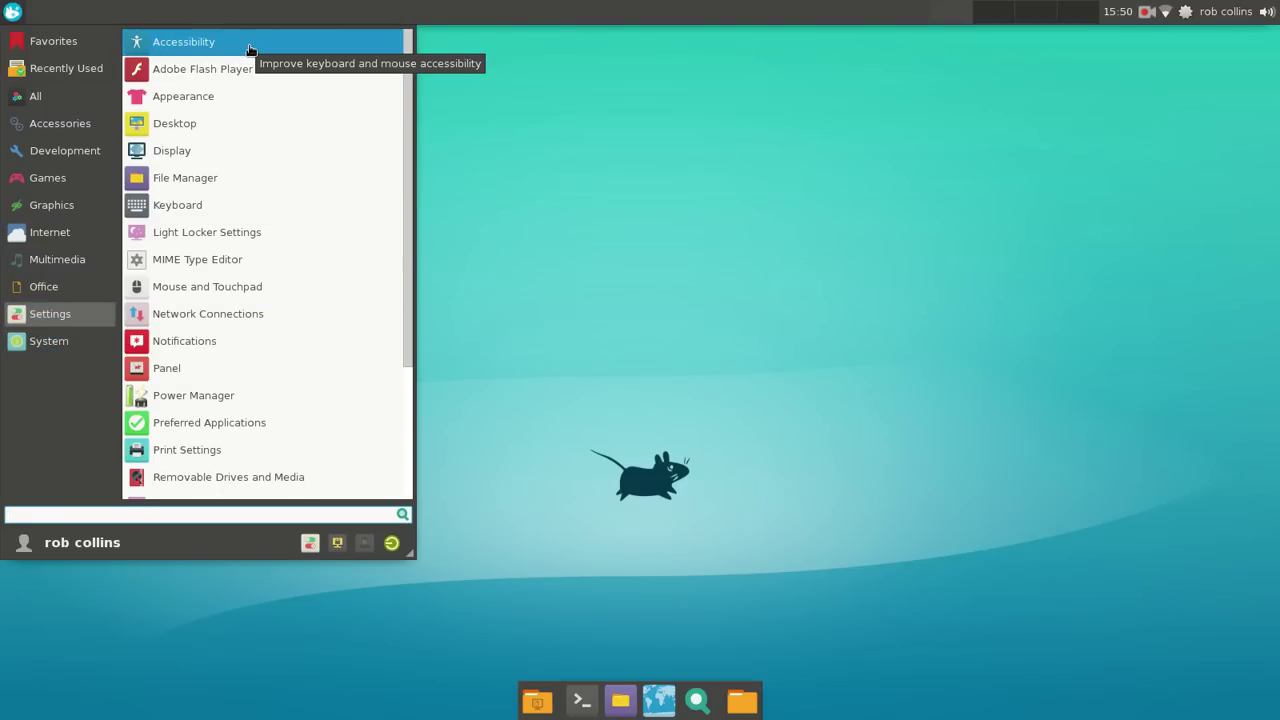
pyautogui.scroll(-4, 223, 278)
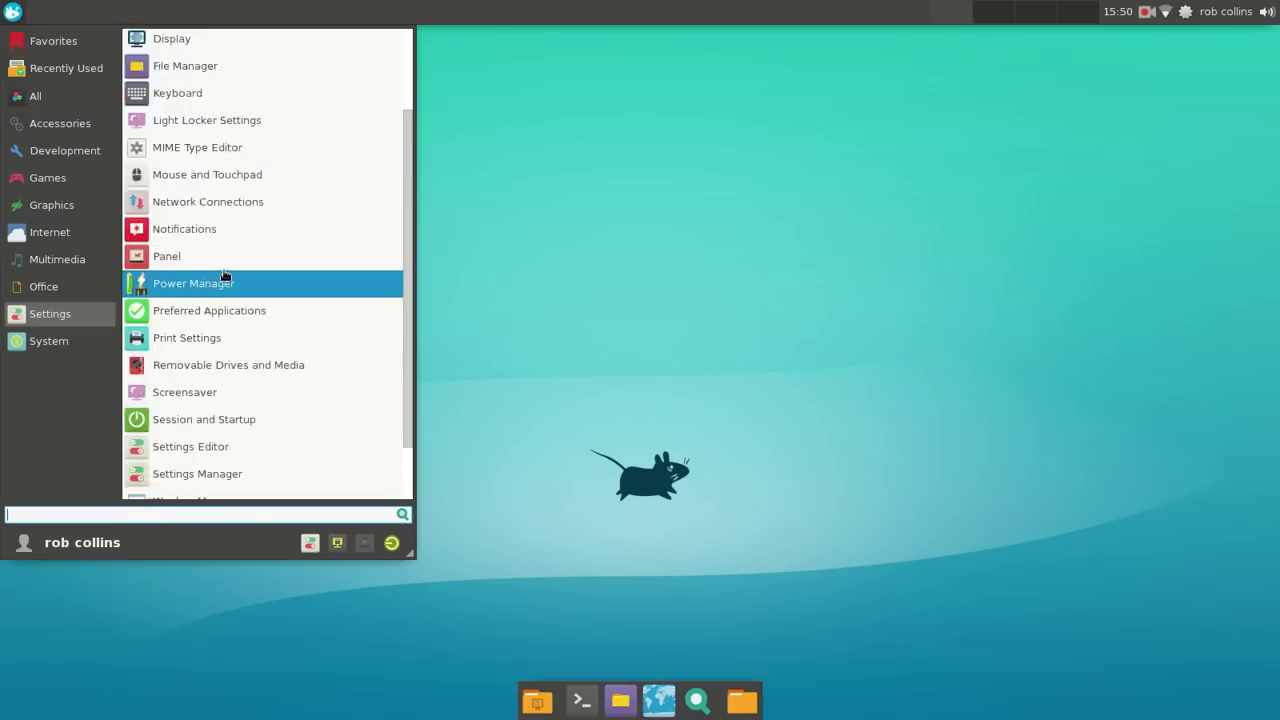
pyautogui.scroll(4, 223, 274)
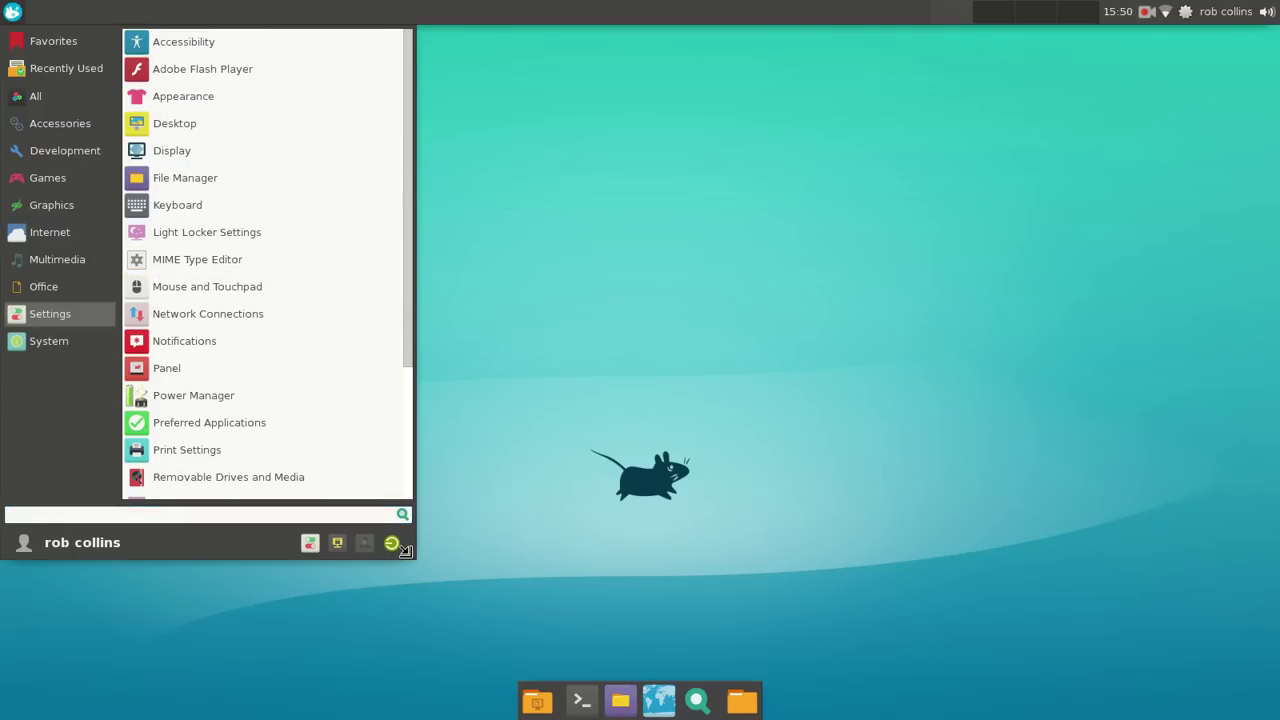
# Make the Whisker Menu narrower, then browse the categories back to Settings
pyautogui.moveTo(405, 551); pyautogui.dragTo(305, 561)
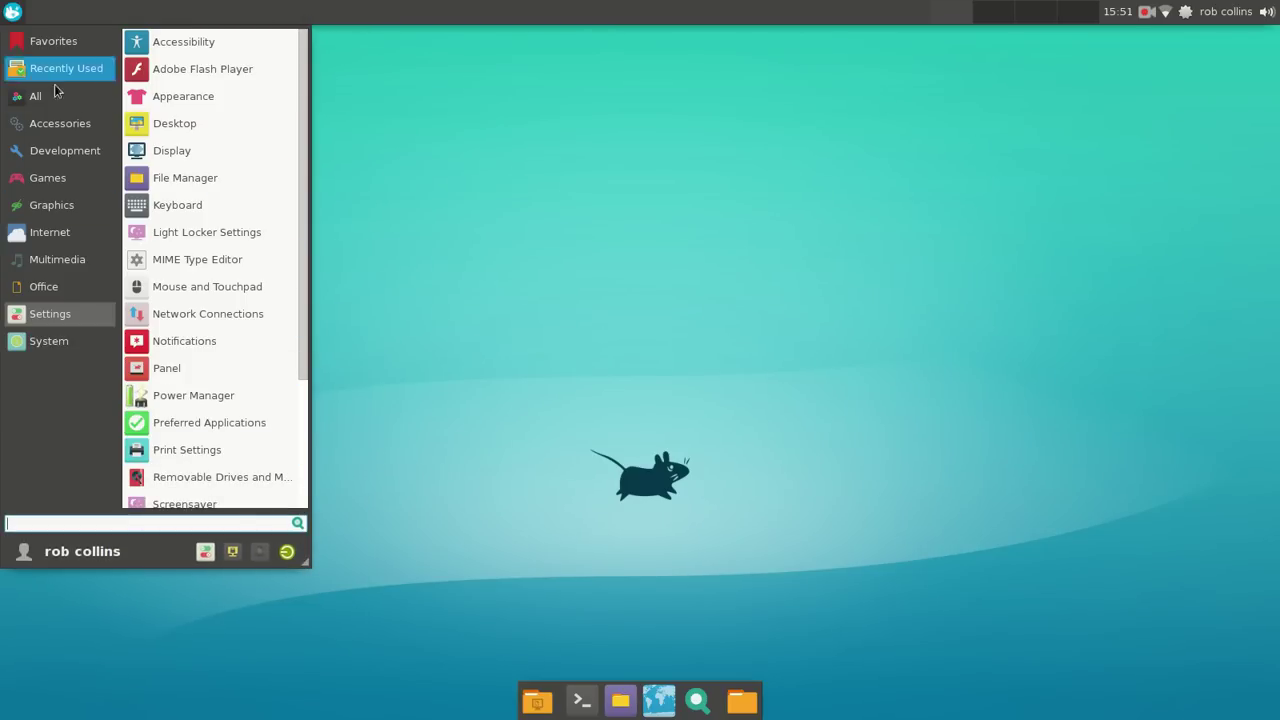
pyautogui.click(57, 151)
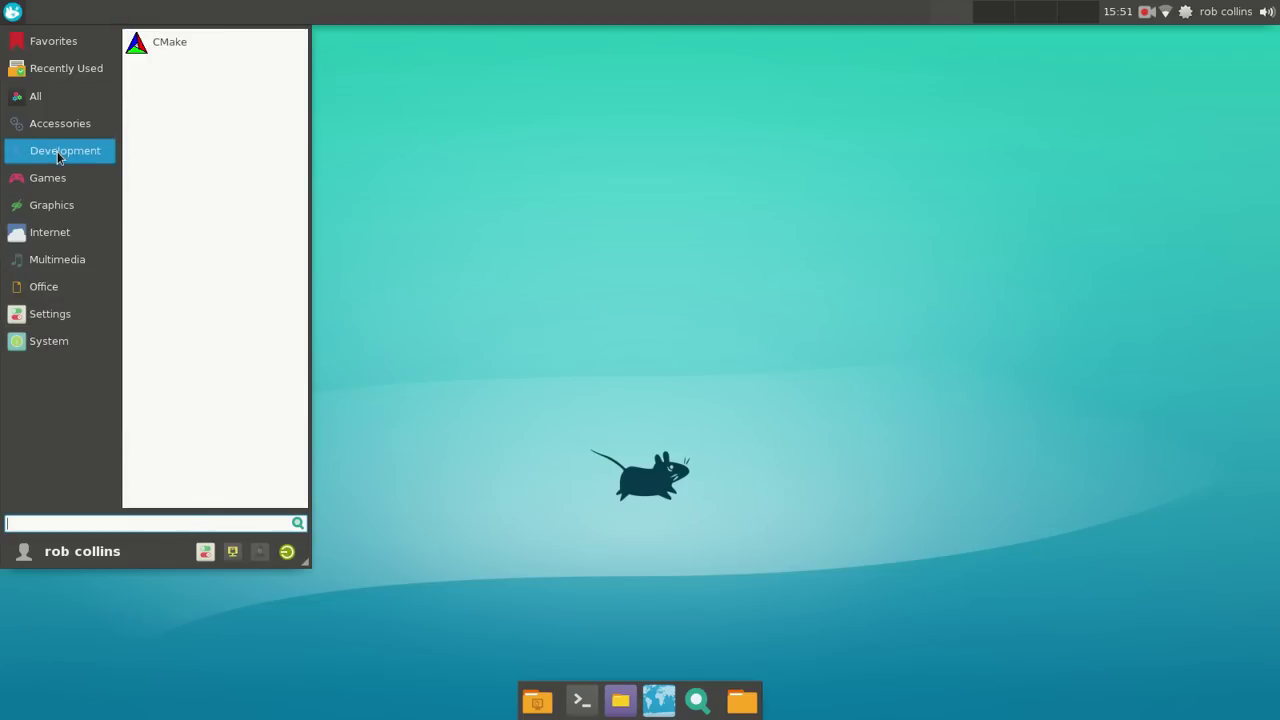
pyautogui.click(56, 177)
pyautogui.click(57, 205)
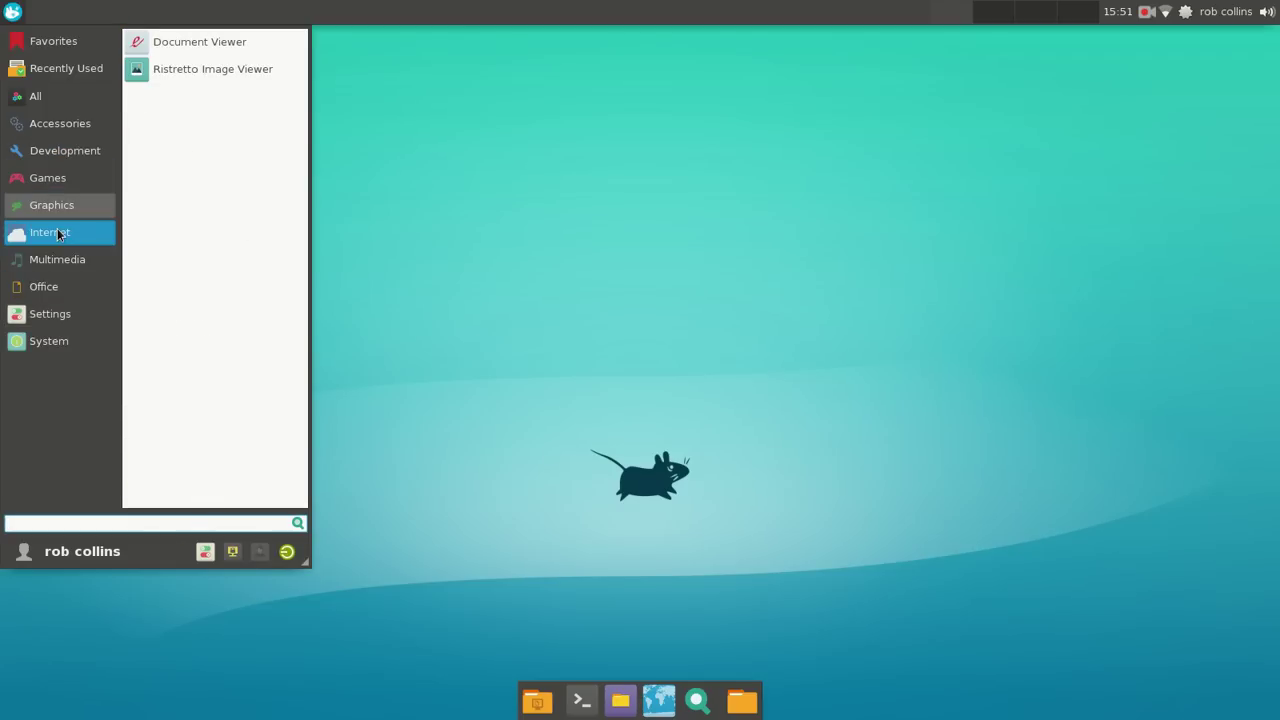
pyautogui.click(57, 230)
pyautogui.click(62, 263)
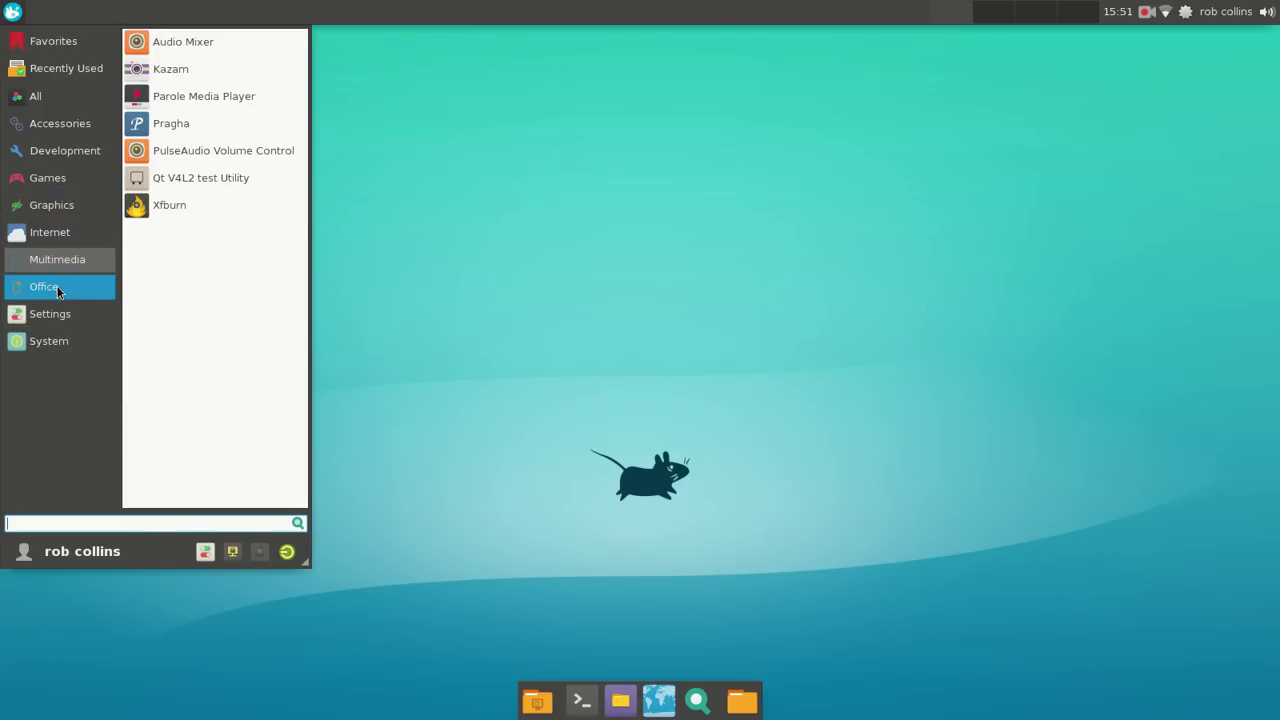
pyautogui.click(58, 289)
pyautogui.click(61, 313)
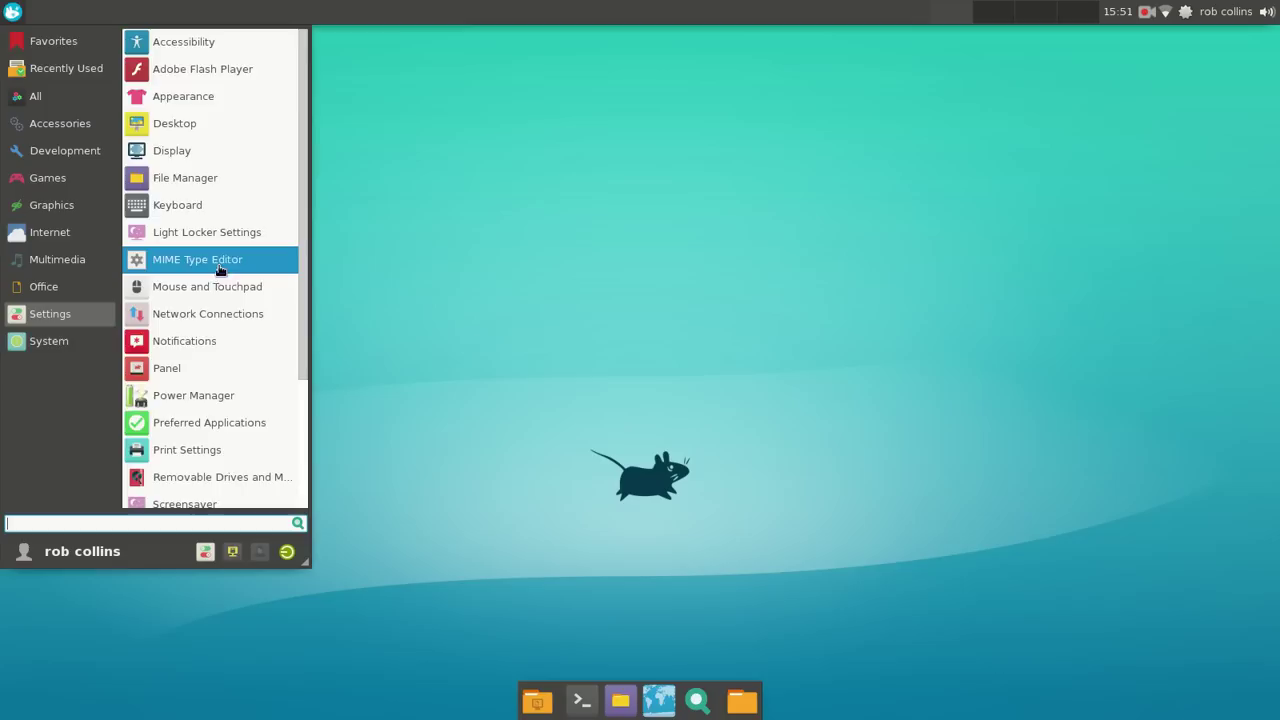
pyautogui.scroll(-3, 230, 258)
pyautogui.scroll(3, 230, 257)
pyautogui.scroll(-2, 229, 257)
pyautogui.scroll(2, 229, 257)
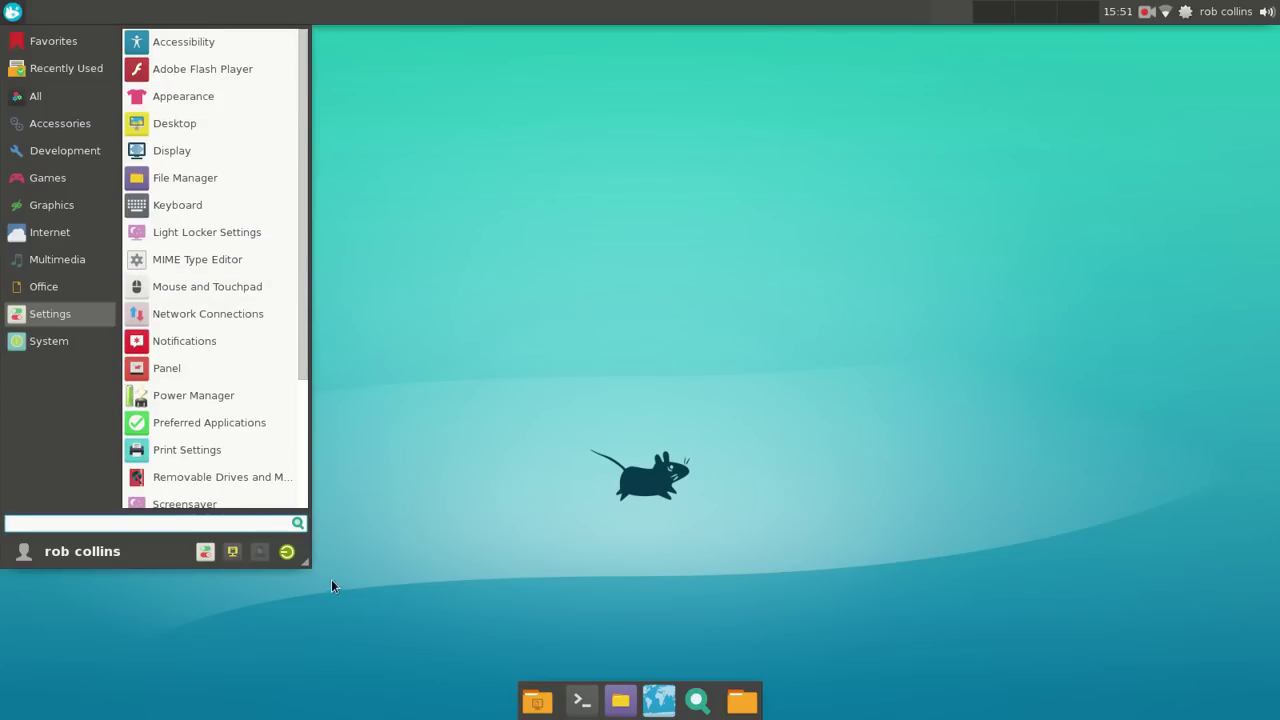
# Stretch the menu taller and scroll the Settings list to check it fits
pyautogui.moveTo(308, 567); pyautogui.dragTo(298, 694)
pyautogui.scroll(-1, 216, 200)
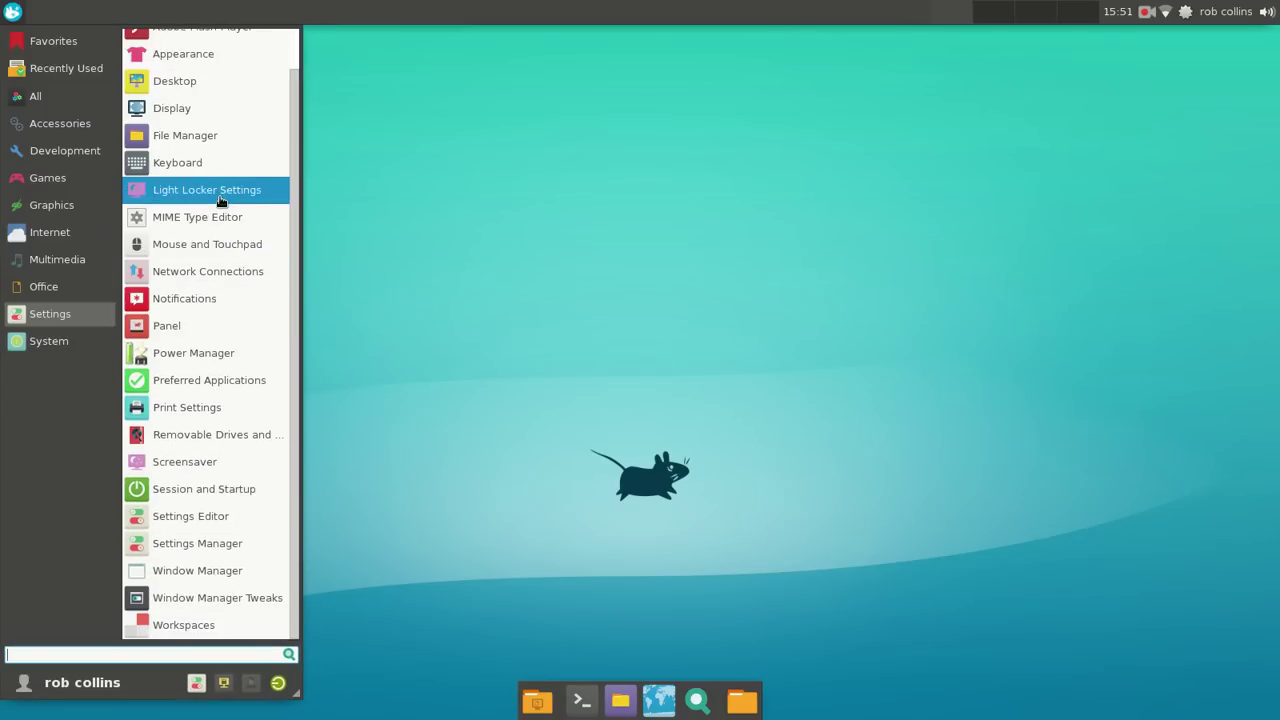
pyautogui.scroll(1, 221, 202)
pyautogui.scroll(-1, 221, 202)
pyautogui.scroll(1, 221, 202)
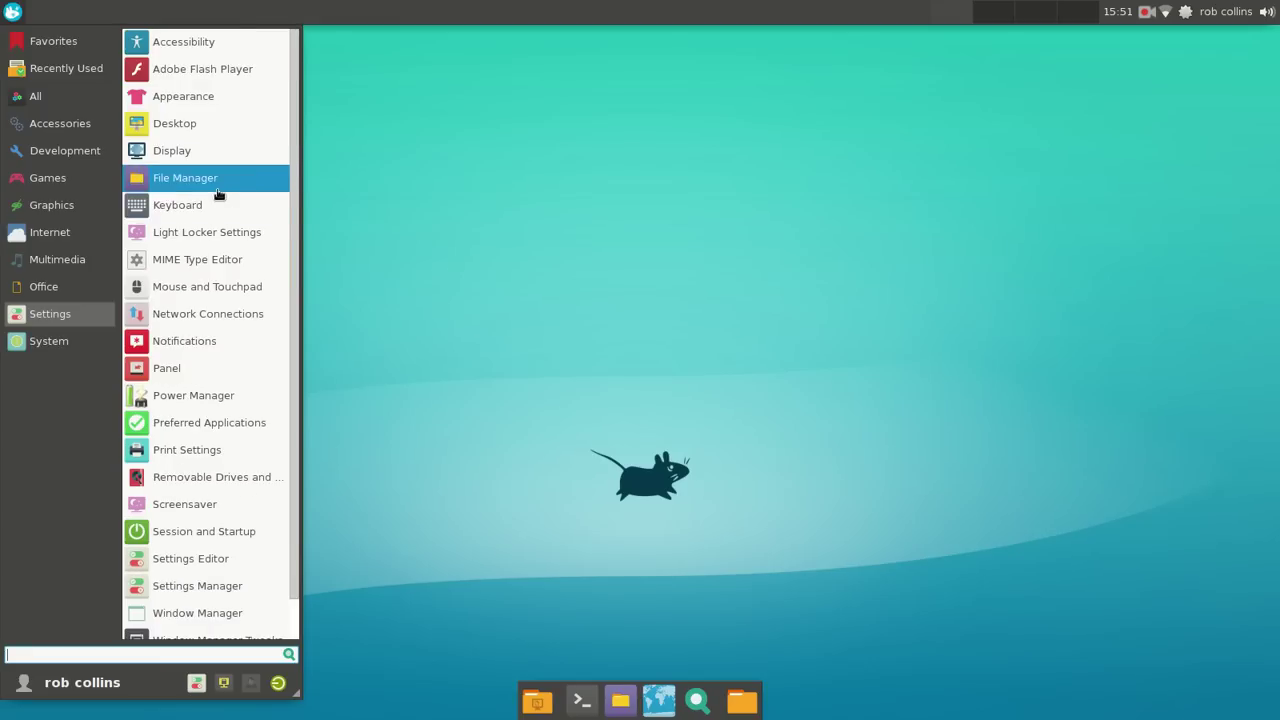
pyautogui.scroll(-1, 218, 192)
pyautogui.scroll(1, 218, 192)
# Dismiss the Whisker Menu by clicking the empty desktop
pyautogui.click(578, 239)
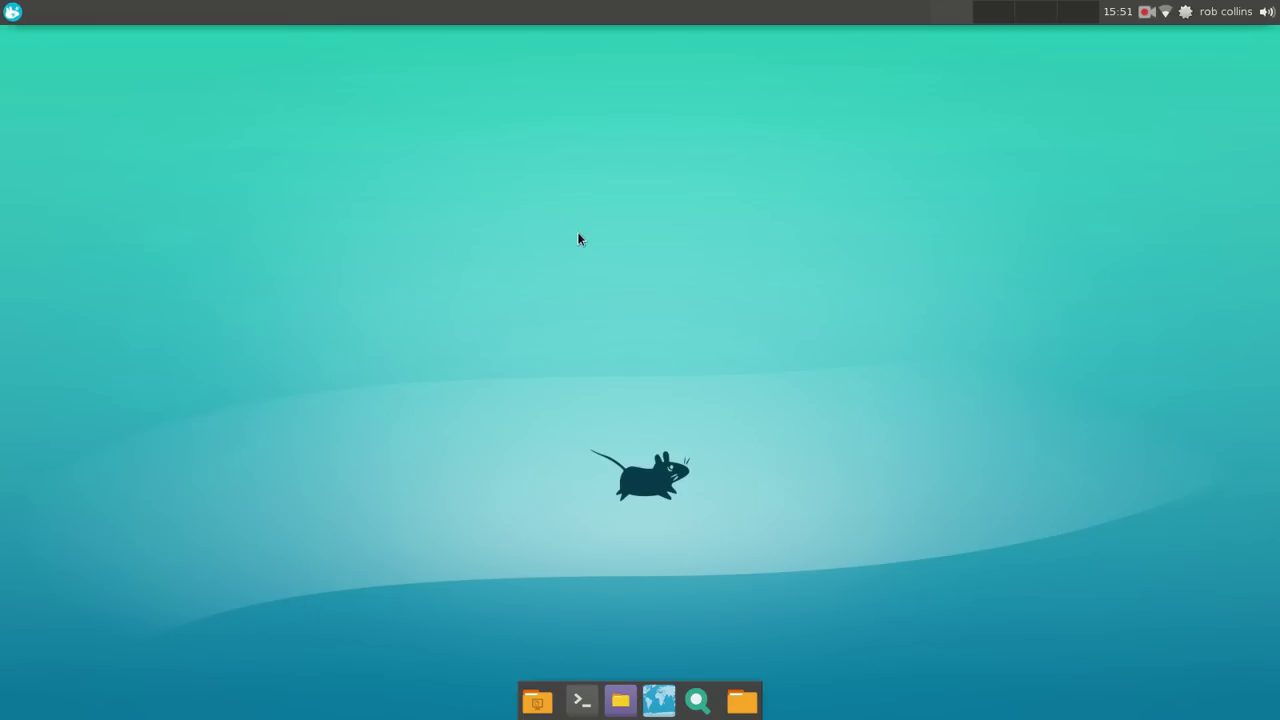